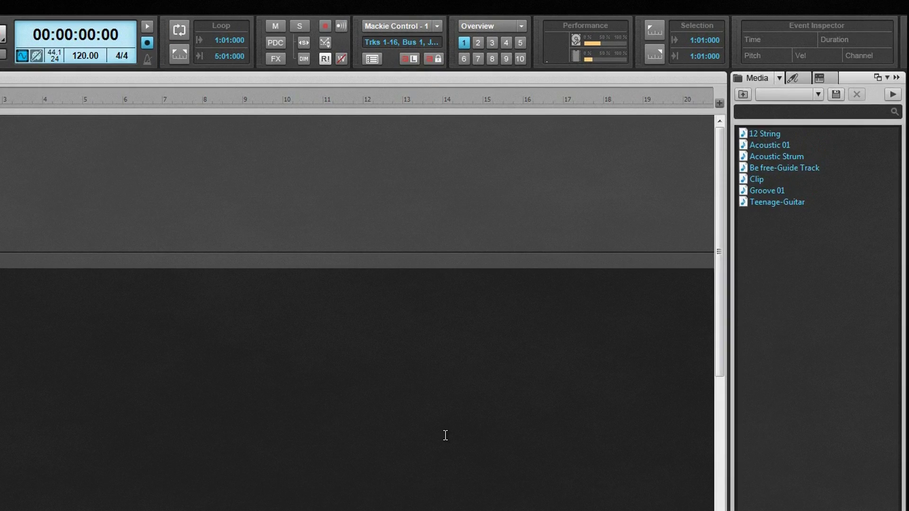
Hide and reshow the Browser, then dock it on the left and along the bottom.
{"action": "key", "text": "b"}
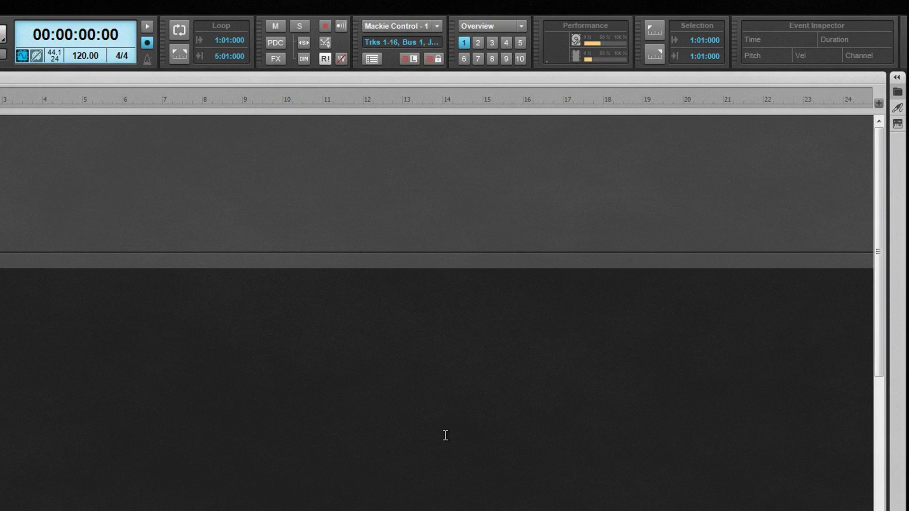
{"action": "key", "text": "b"}
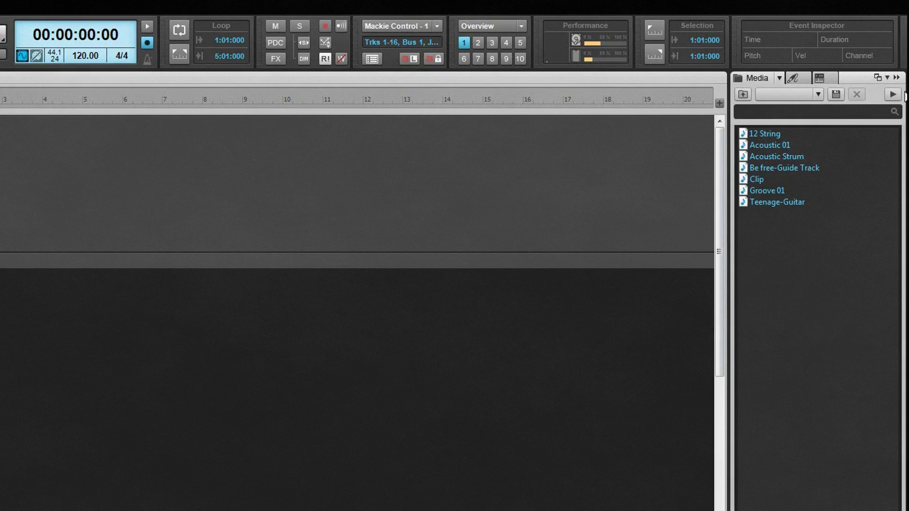
{"action": "left_click", "coordinate": [887, 79]}
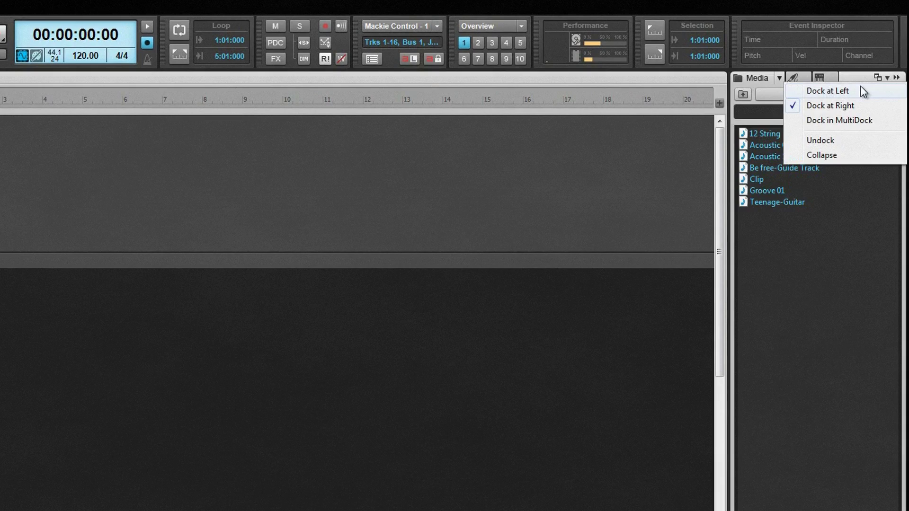
{"action": "left_click", "coordinate": [861, 89]}
{"action": "left_click_drag", "start_coordinate": [28, 83], "coordinate": [421, 482]}
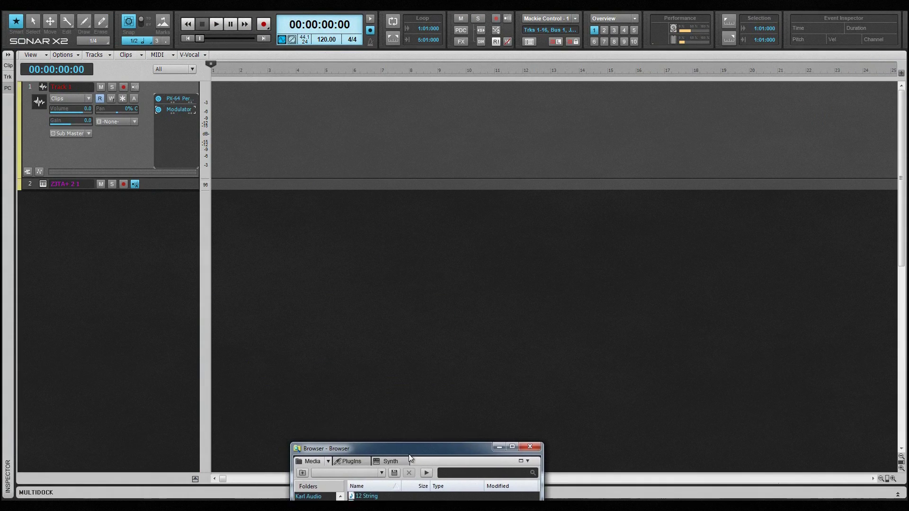
Float the Browser as a separate window, move it up, and dock it back on the right.
{"action": "left_click", "coordinate": [893, 371]}
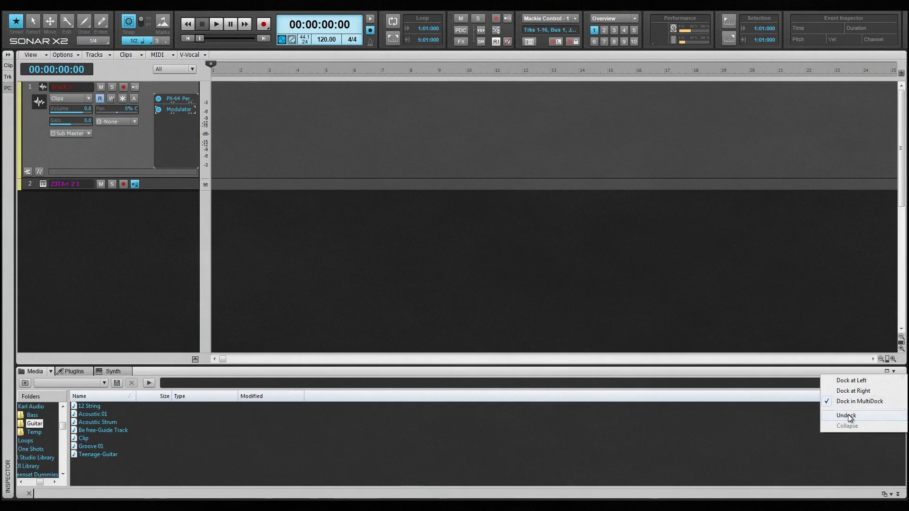
{"action": "left_click", "coordinate": [849, 420]}
{"action": "left_click_drag", "start_coordinate": [716, 413], "coordinate": [607, 180]}
{"action": "left_click", "coordinate": [887, 188]}
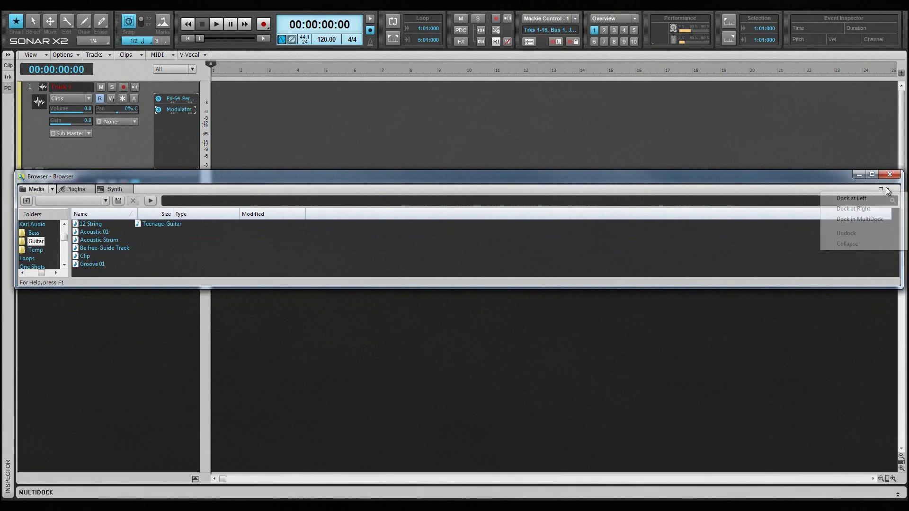
{"action": "left_click", "coordinate": [864, 213]}
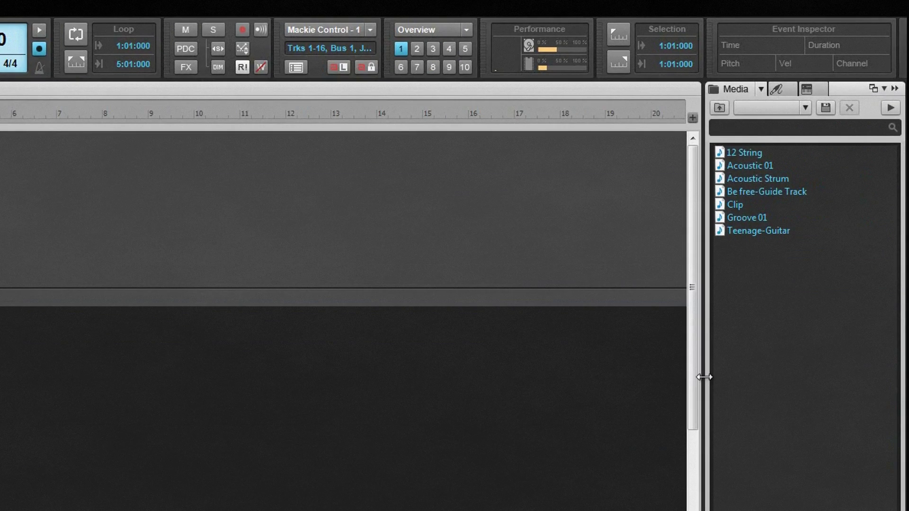
Widen the Browser pane and look at the Plugins and Synth tabs before returning to Media.
{"action": "left_click_drag", "start_coordinate": [704, 377], "coordinate": [500, 384]}
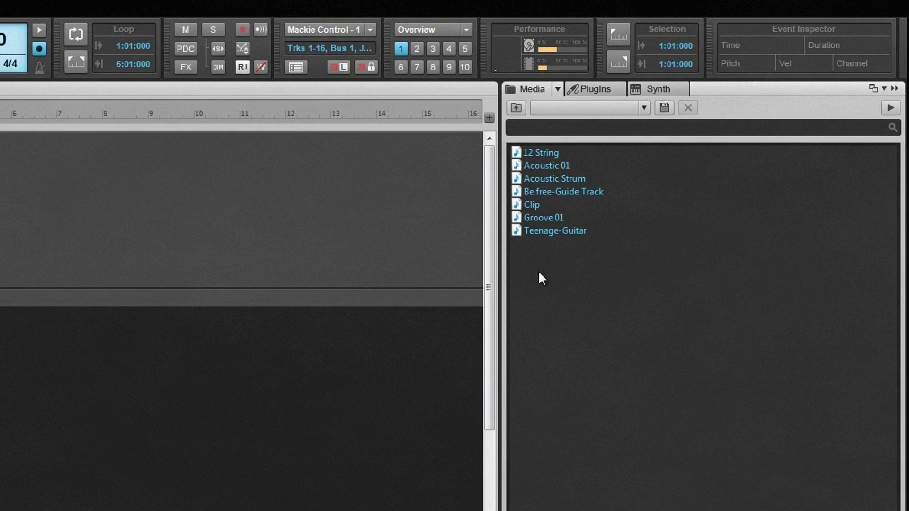
{"action": "left_click", "coordinate": [595, 89]}
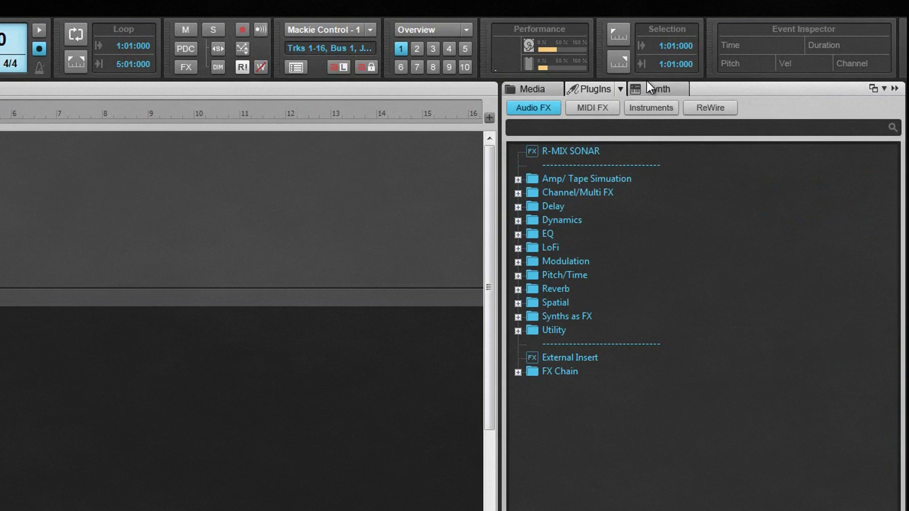
{"action": "left_click", "coordinate": [662, 84]}
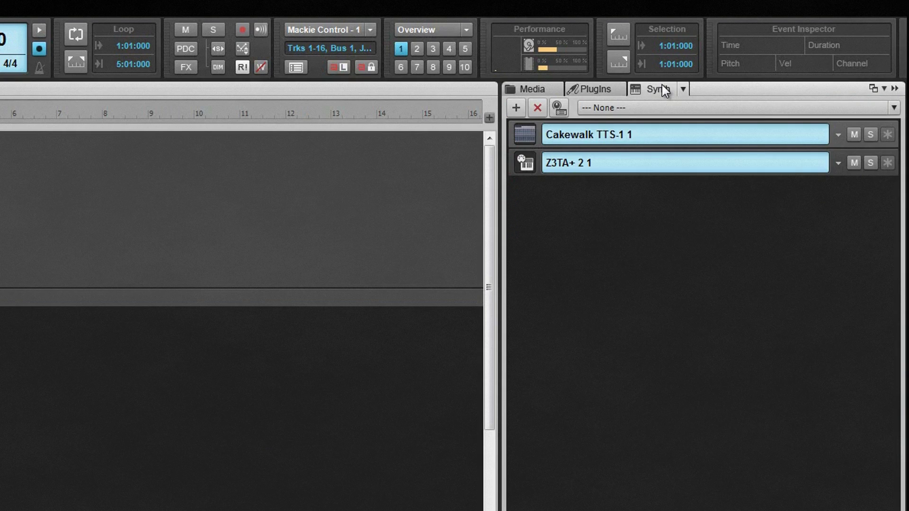
{"action": "left_click", "coordinate": [544, 90]}
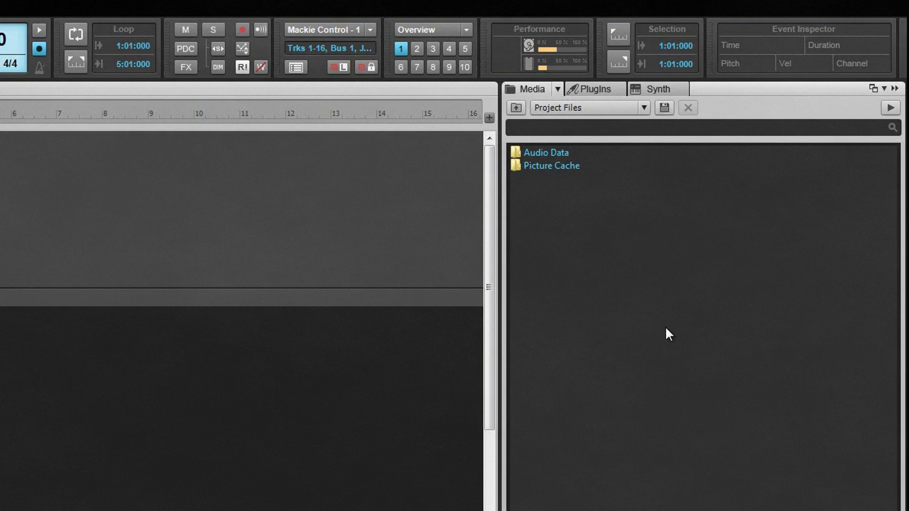
Open the Drums folder of the PTN MIDI Patterns content and name the location 'Drum Patterns'.
{"action": "left_click", "coordinate": [644, 108]}
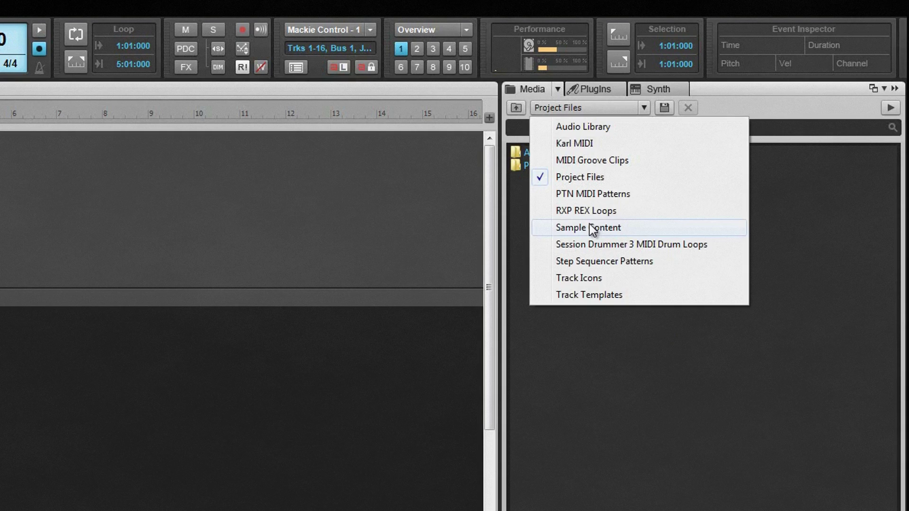
{"action": "left_click", "coordinate": [594, 195]}
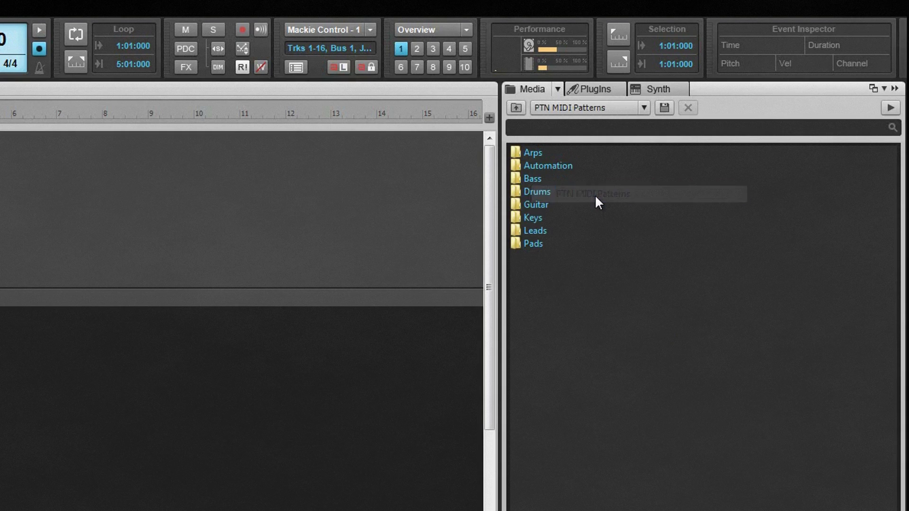
{"action": "double_click", "coordinate": [535, 193]}
{"action": "left_click", "coordinate": [579, 105]}
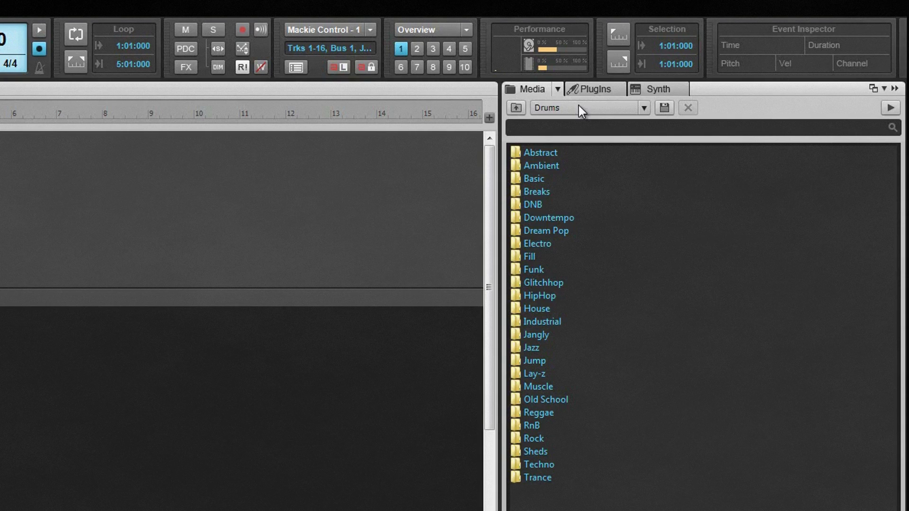
{"action": "type", "text": "Dru"}
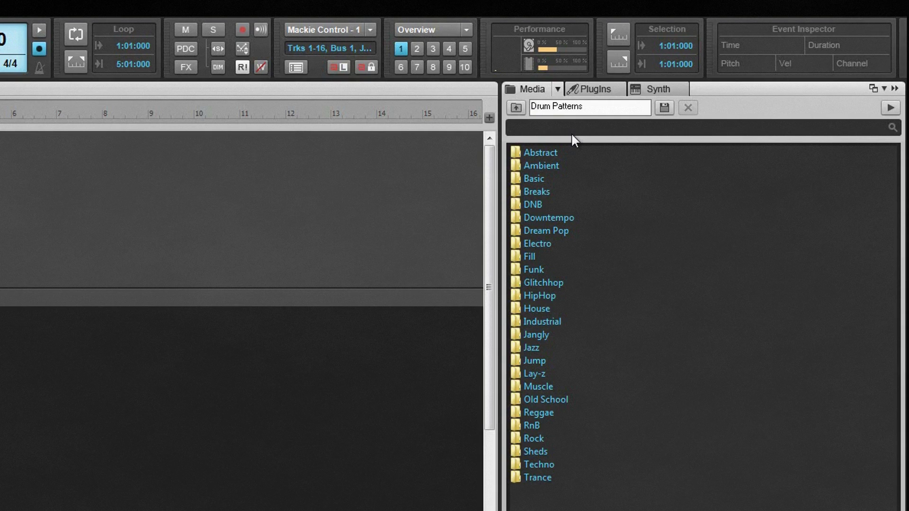
{"action": "type", "text": "m Patterns"}
Save the Drum Patterns content location, then delete it again and confirm with OK.
{"action": "left_click", "coordinate": [664, 108]}
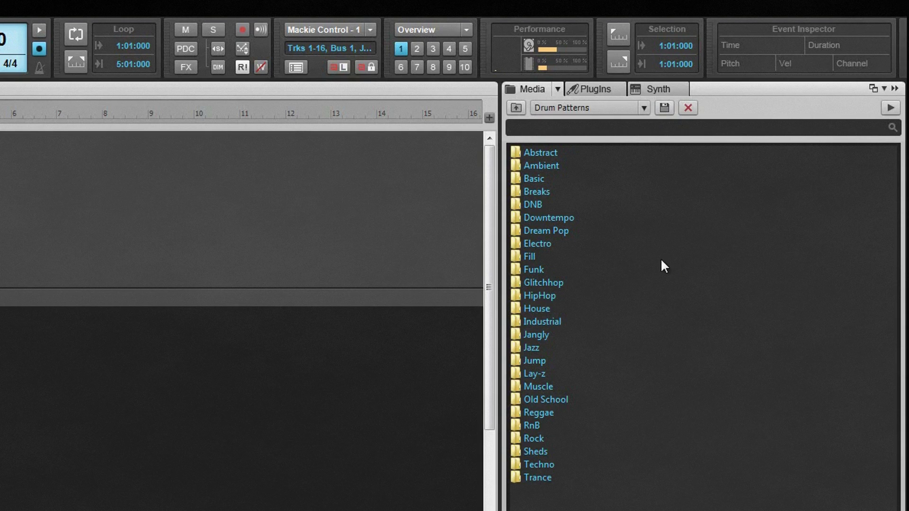
{"action": "left_click", "coordinate": [688, 108]}
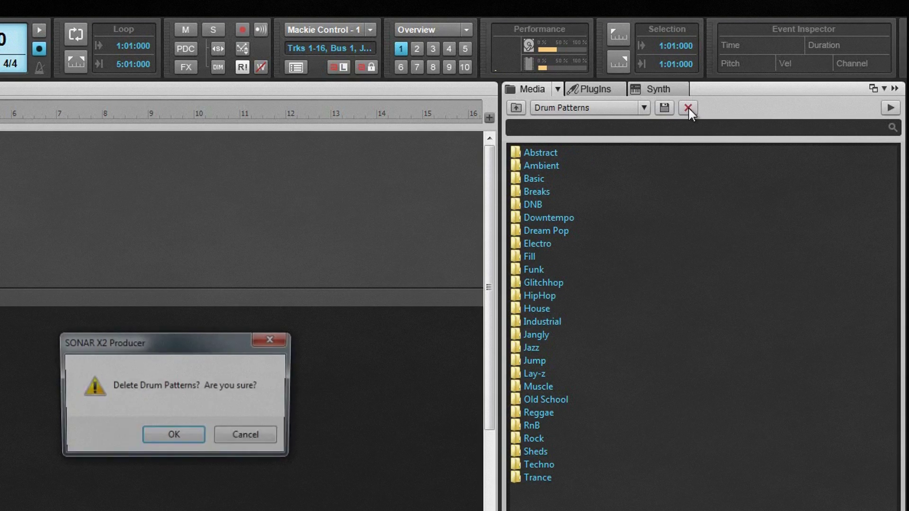
{"action": "left_click", "coordinate": [185, 433]}
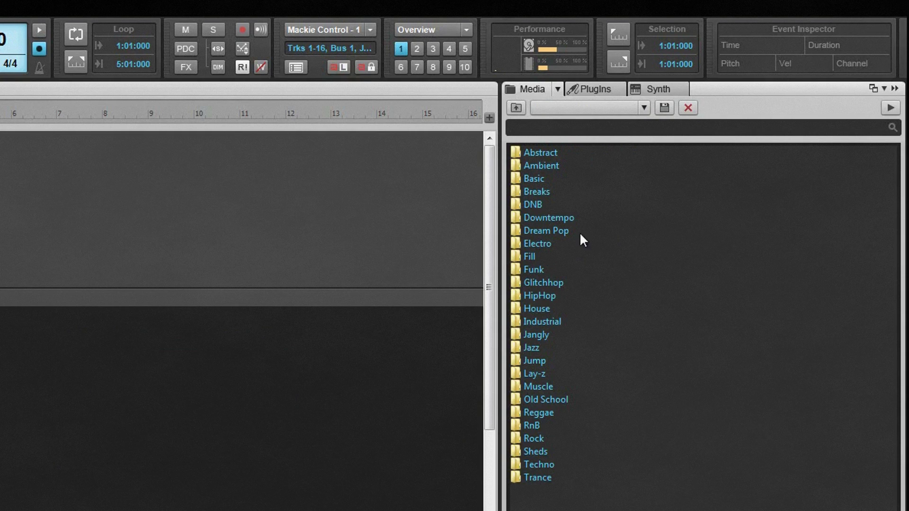
{"action": "left_click", "coordinate": [559, 89]}
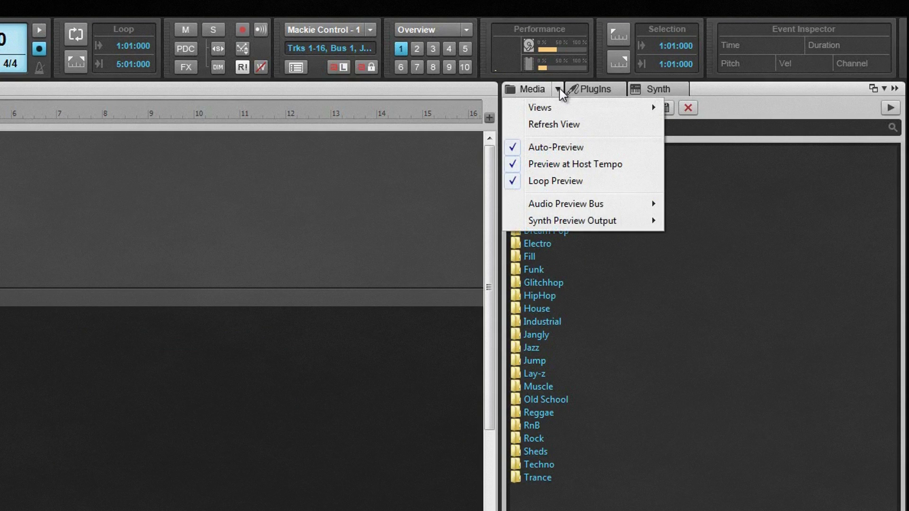
Turn on Views > Folders and Show All Files And Folders, and widen the folder tree.
{"action": "mouse_move", "coordinate": [549, 107]}
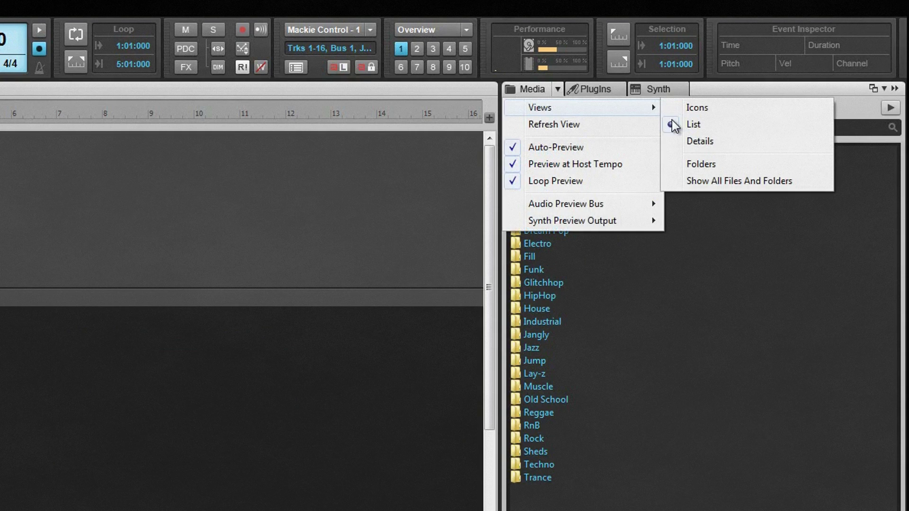
{"action": "left_click", "coordinate": [695, 163]}
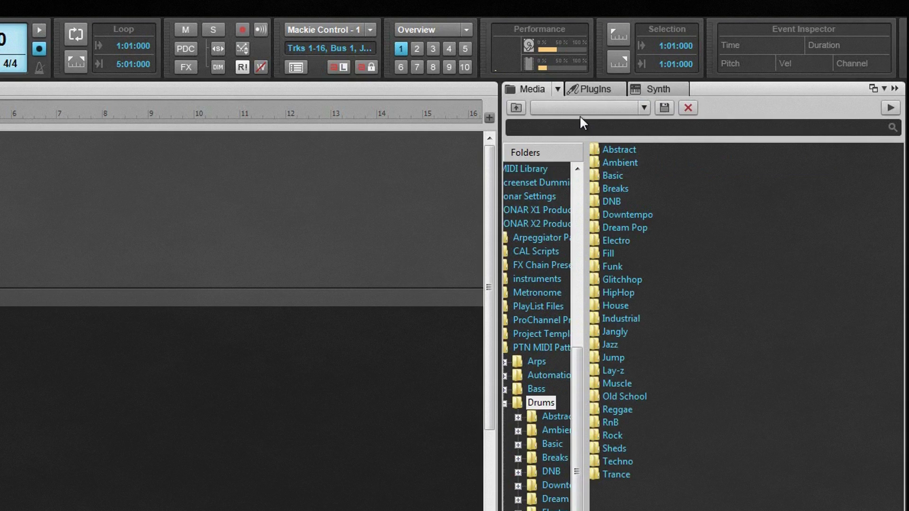
{"action": "left_click", "coordinate": [560, 91]}
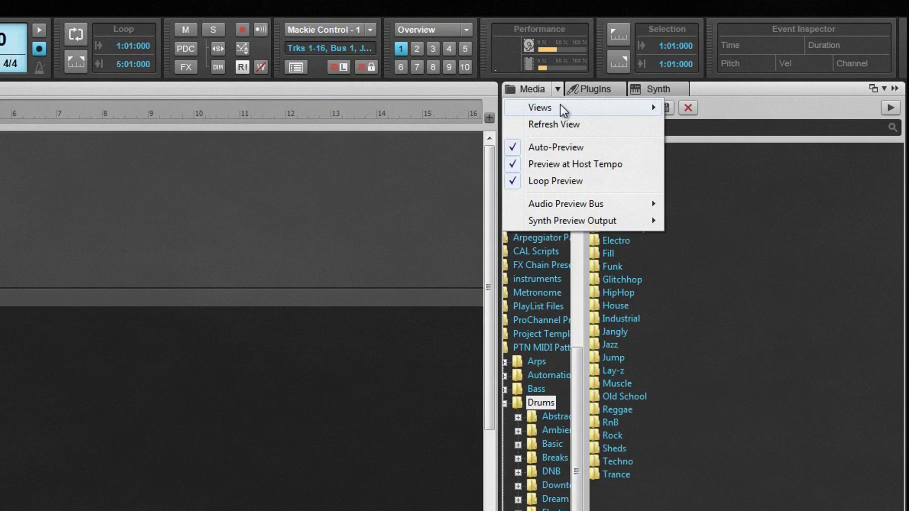
{"action": "mouse_move", "coordinate": [561, 107]}
{"action": "left_click", "coordinate": [677, 180]}
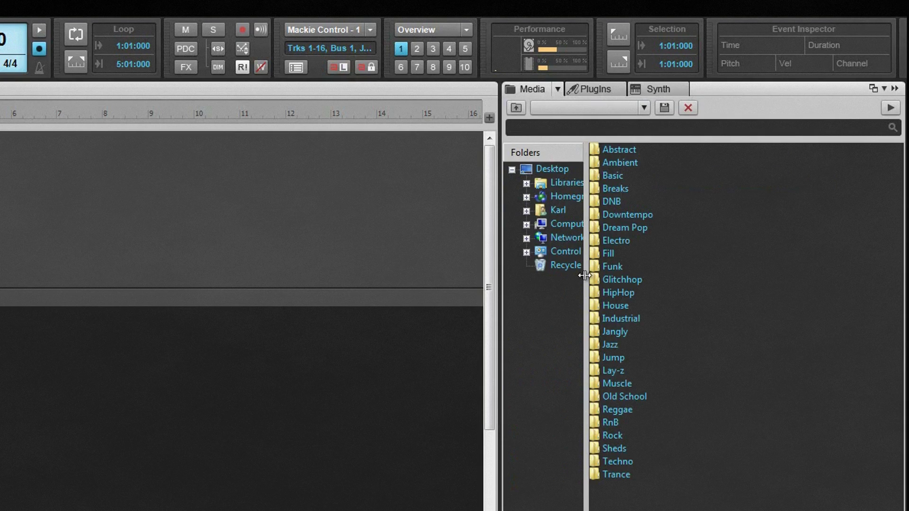
{"action": "left_click_drag", "start_coordinate": [682, 271], "coordinate": [682, 270]}
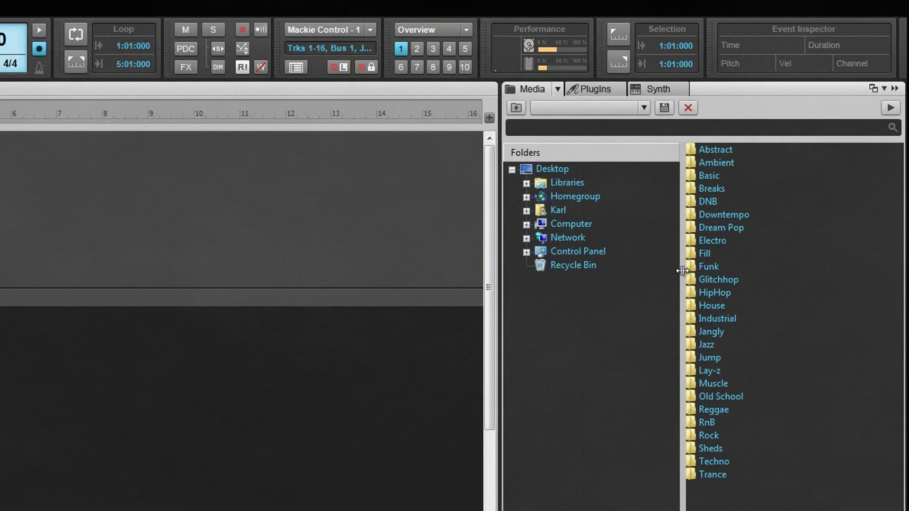
Check the media browser's Audio Preview Bus and Synth Preview Output options.
{"action": "left_click", "coordinate": [558, 89]}
{"action": "mouse_move", "coordinate": [552, 207]}
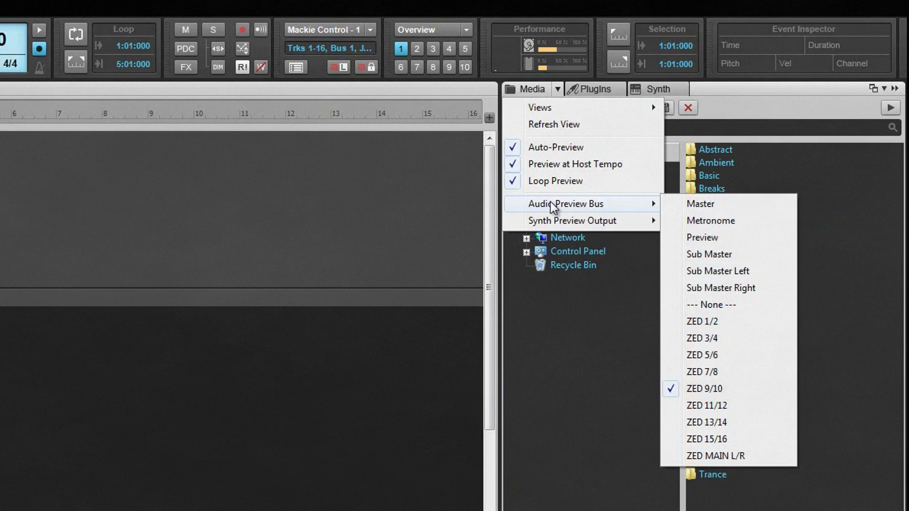
{"action": "mouse_move", "coordinate": [552, 223]}
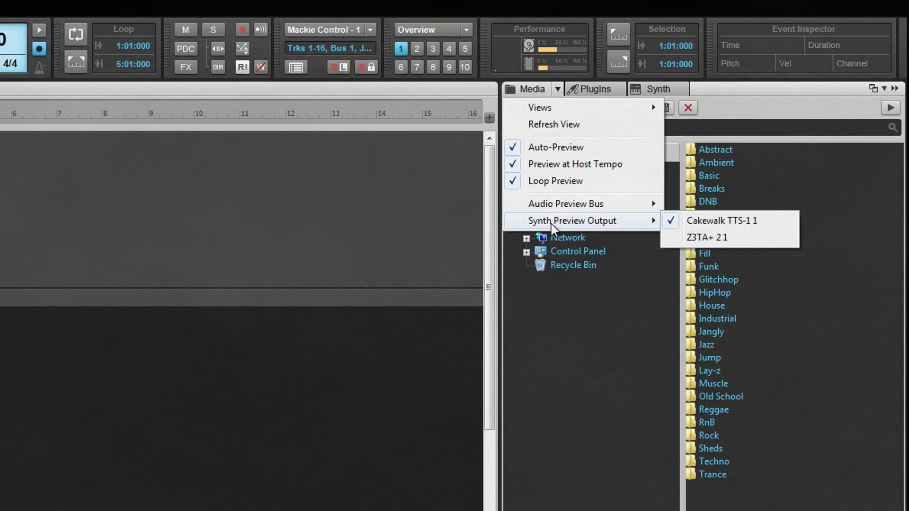
Browse the Audio Library into the Bass folder and preview the Bass Changed file, then stop it.
{"action": "left_click", "coordinate": [771, 105]}
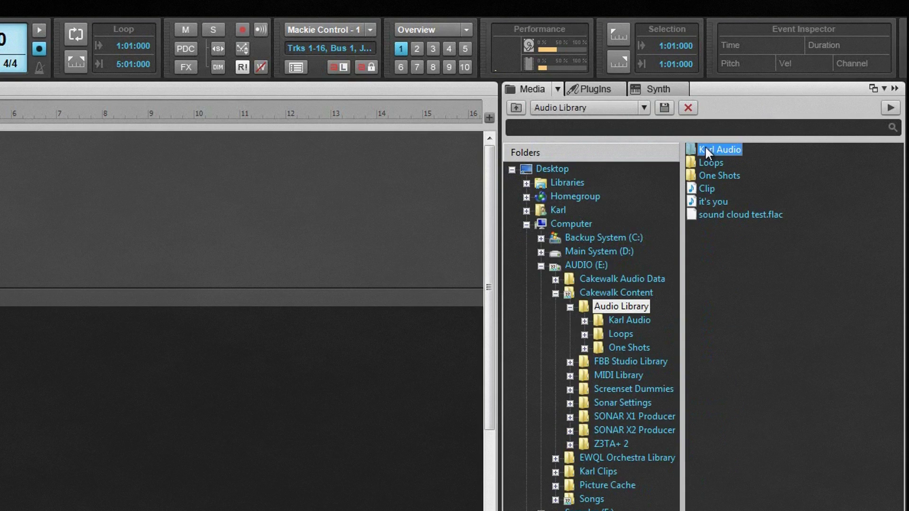
{"action": "double_click", "coordinate": [705, 151]}
{"action": "double_click", "coordinate": [706, 151]}
{"action": "left_click", "coordinate": [707, 151]}
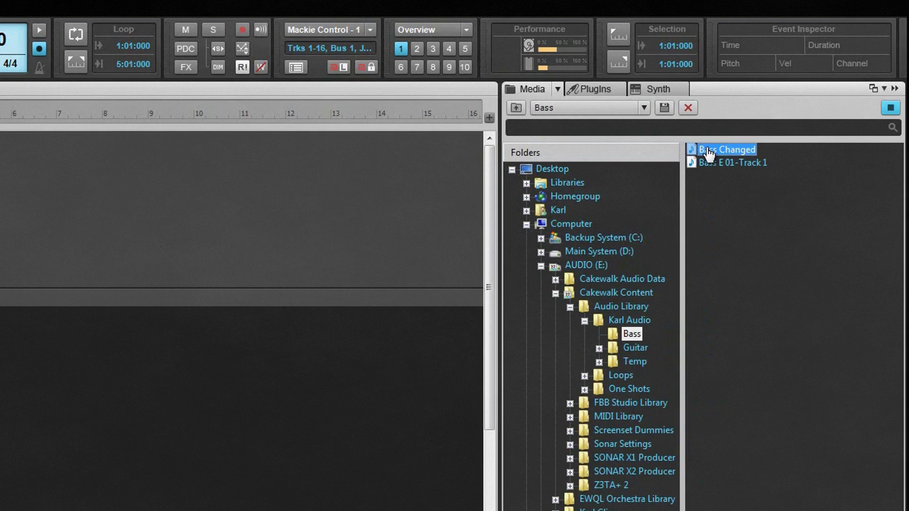
{"action": "left_click", "coordinate": [890, 108]}
Switch the media location to Sample Content and place the cursor in the search field.
{"action": "left_click", "coordinate": [644, 108]}
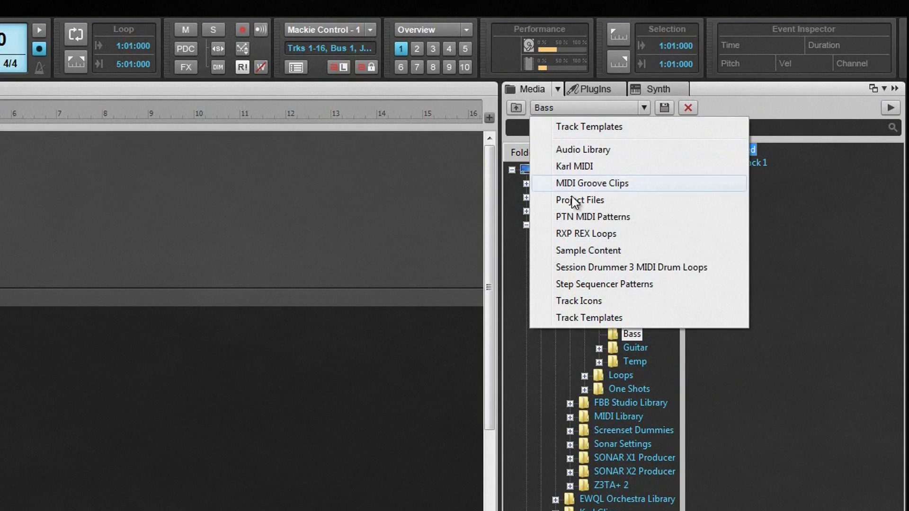
{"action": "left_click", "coordinate": [565, 218]}
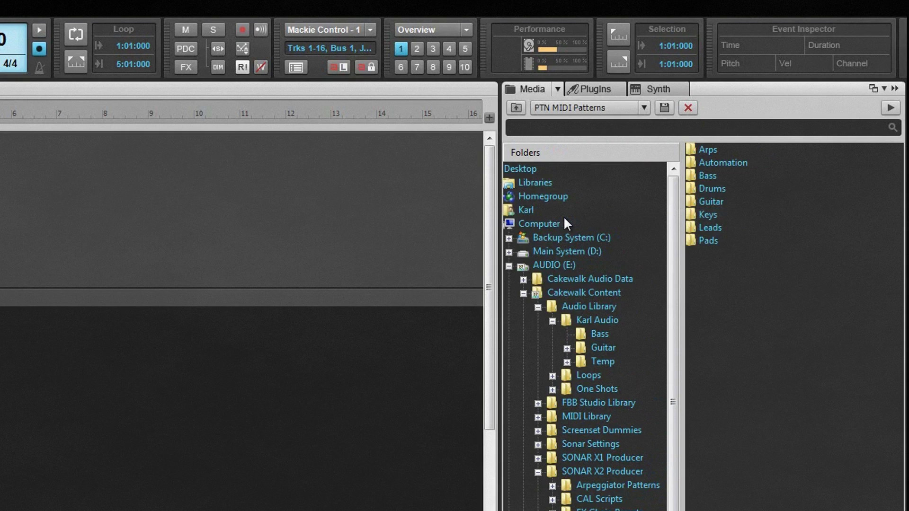
{"action": "left_click", "coordinate": [519, 110]}
{"action": "left_click", "coordinate": [544, 127]}
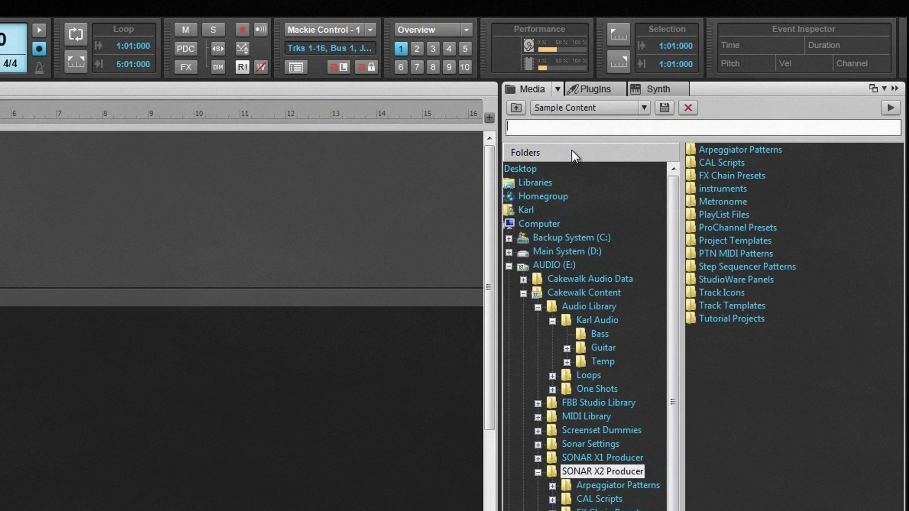
Search for 'Bass', open PTN MIDI Patterns > Bass > Ambient, and drag Ambient.Bass.02 onto a track.
{"action": "type", "text": "Bass"}
{"action": "key", "text": "Return"}
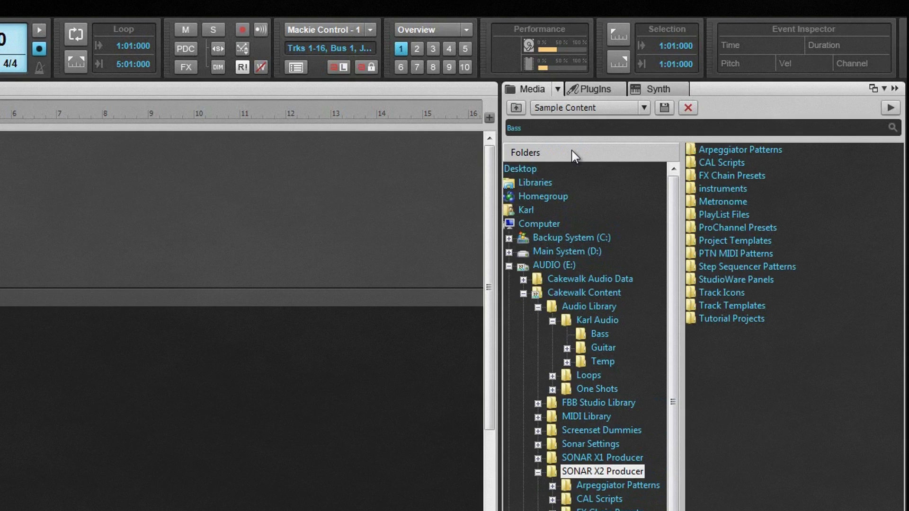
{"action": "double_click", "coordinate": [693, 254]}
{"action": "double_click", "coordinate": [696, 176]}
{"action": "double_click", "coordinate": [697, 177]}
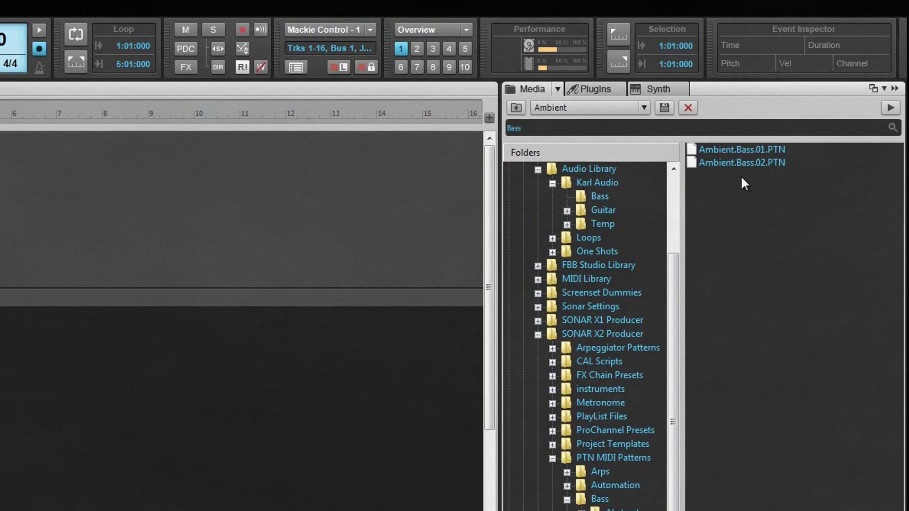
{"action": "left_click_drag", "start_coordinate": [744, 171], "coordinate": [0, 349]}
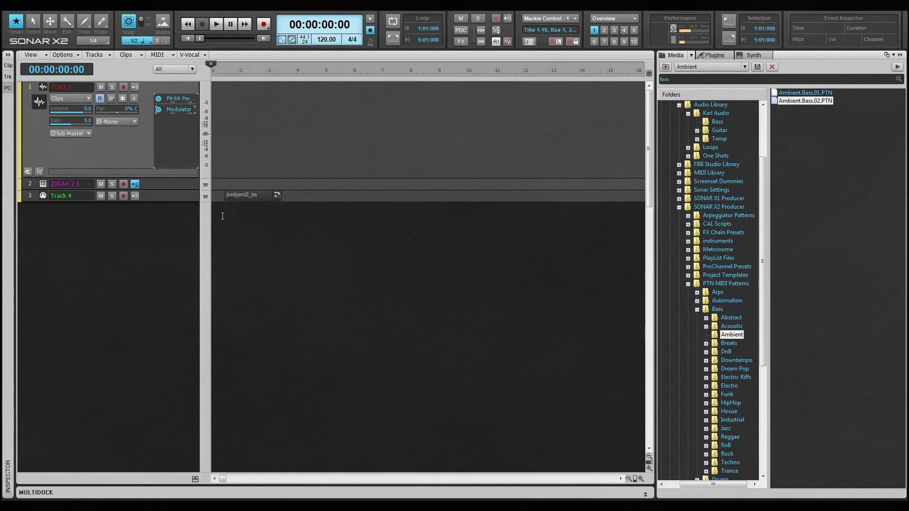
Add the Bass1-Tragic-130 and Bass-Controlled-130 REX loops from Audio Library > Loops as clips.
{"action": "left_click", "coordinate": [745, 66]}
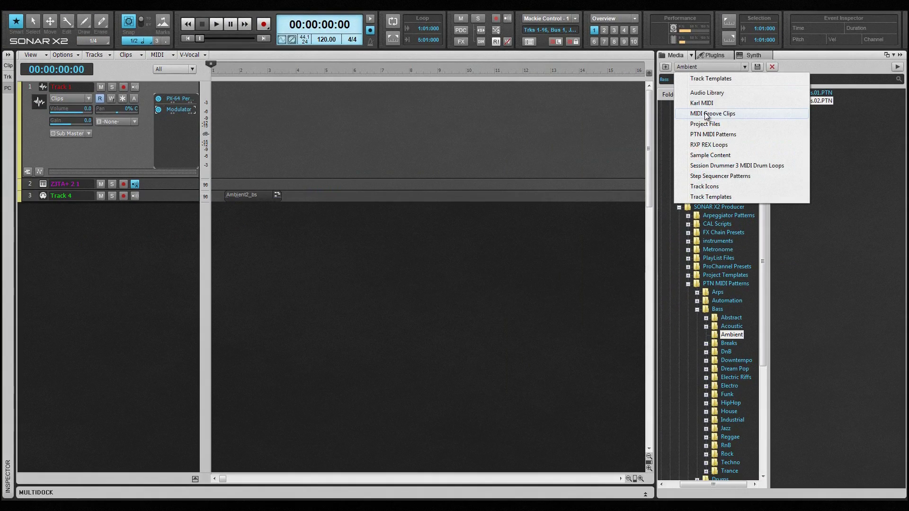
{"action": "left_click", "coordinate": [701, 92]}
{"action": "left_click", "coordinate": [777, 102]}
{"action": "double_click", "coordinate": [778, 101]}
{"action": "left_click_drag", "start_coordinate": [785, 117], "coordinate": [226, 224]}
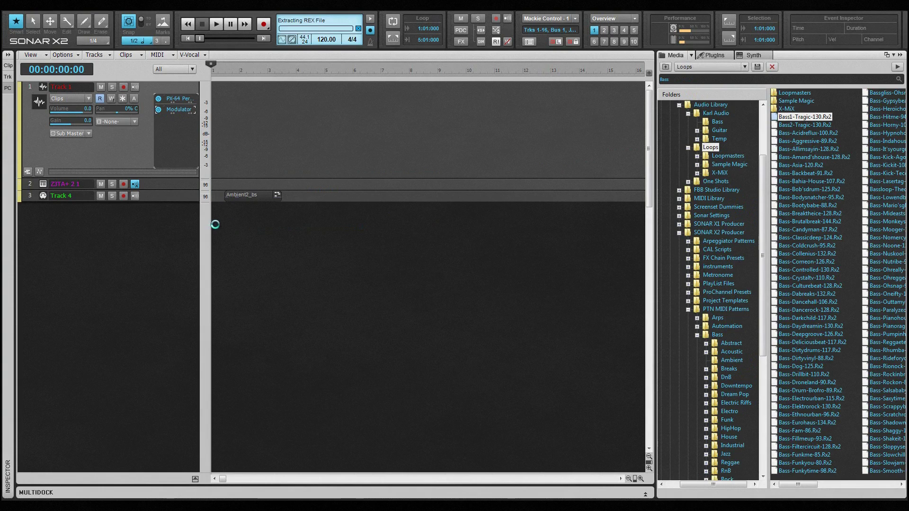
{"action": "double_click", "coordinate": [776, 269]}
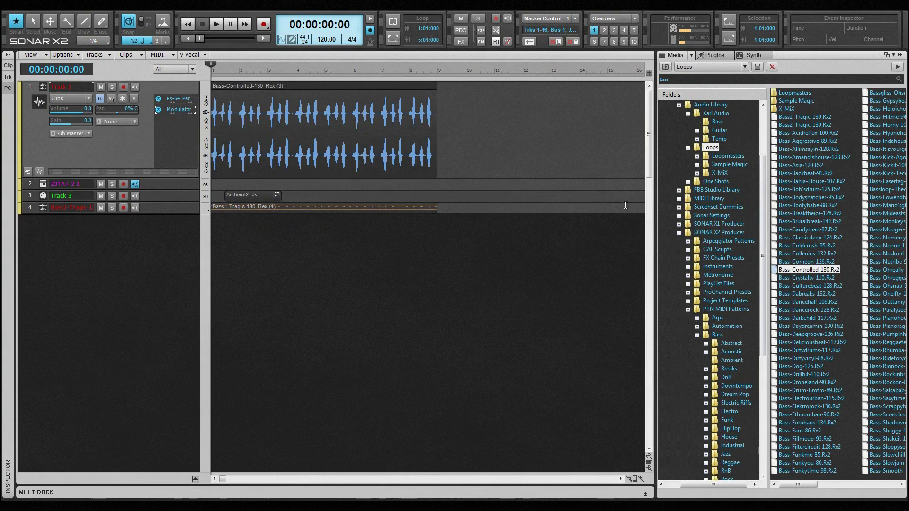
Try dropping the bass loop onto Track 1's ProChannel strip, then hide the strip.
{"action": "key", "text": "i"}
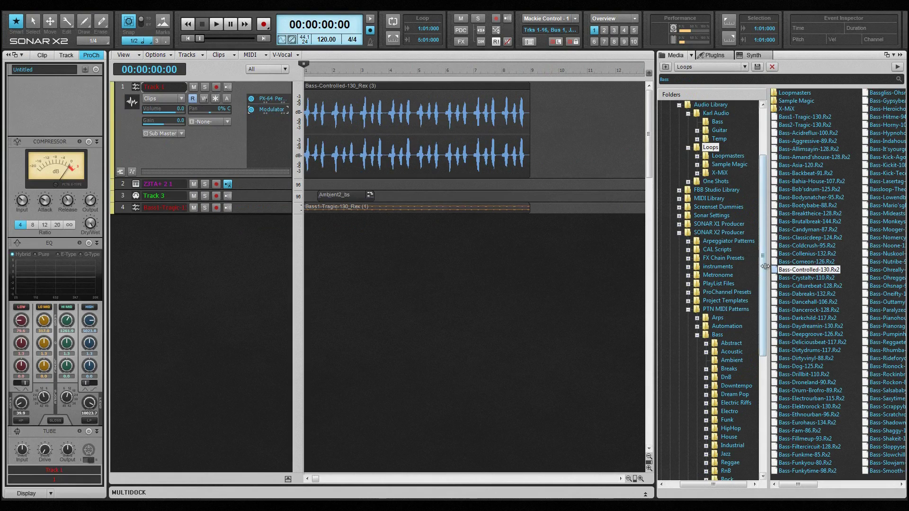
{"action": "left_click_drag", "start_coordinate": [776, 272], "coordinate": [45, 108]}
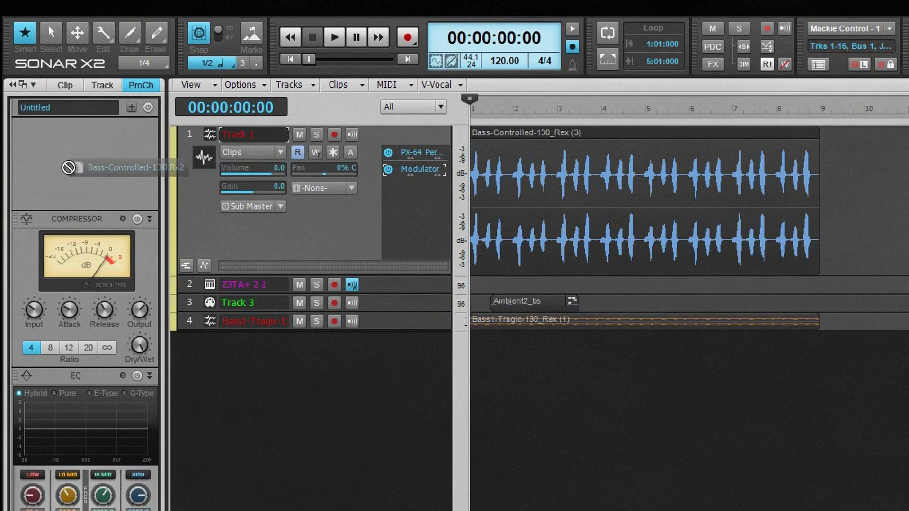
{"action": "left_click_drag", "start_coordinate": [68, 167], "coordinate": [56, 175]}
{"action": "key", "text": "i"}
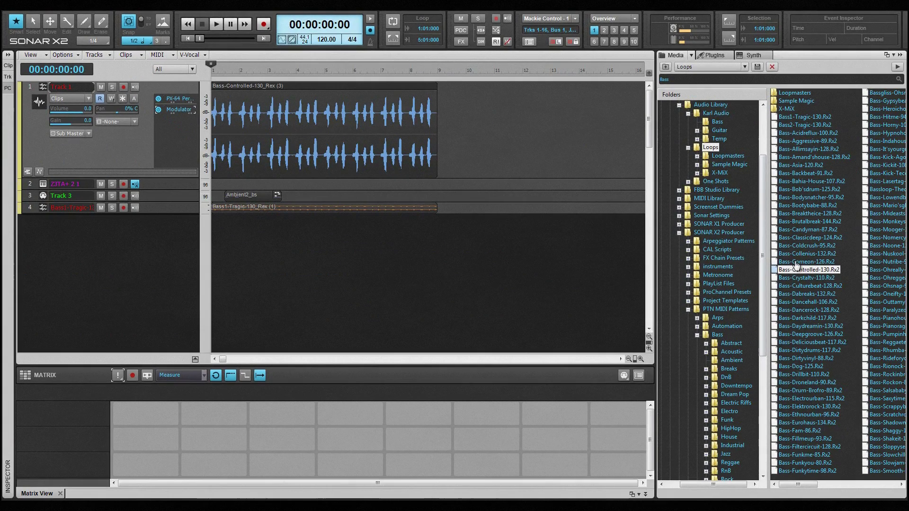
Load Bass-Comeon-126 into a Matrix cell and give Track 1 the Ashikos - Short 1 percussion icon.
{"action": "left_click_drag", "start_coordinate": [796, 263], "coordinate": [128, 420]}
{"action": "left_click", "coordinate": [745, 67]}
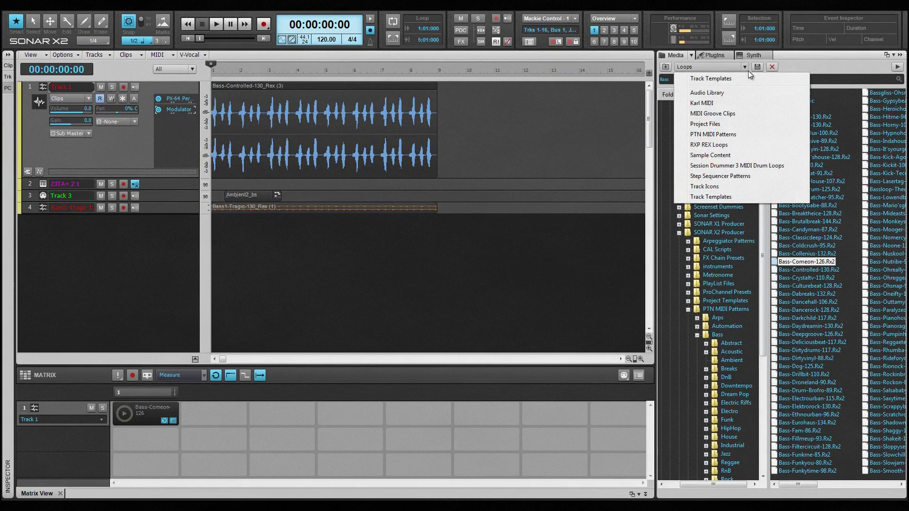
{"action": "left_click", "coordinate": [724, 185]}
{"action": "left_click_drag", "start_coordinate": [799, 149], "coordinate": [36, 102]}
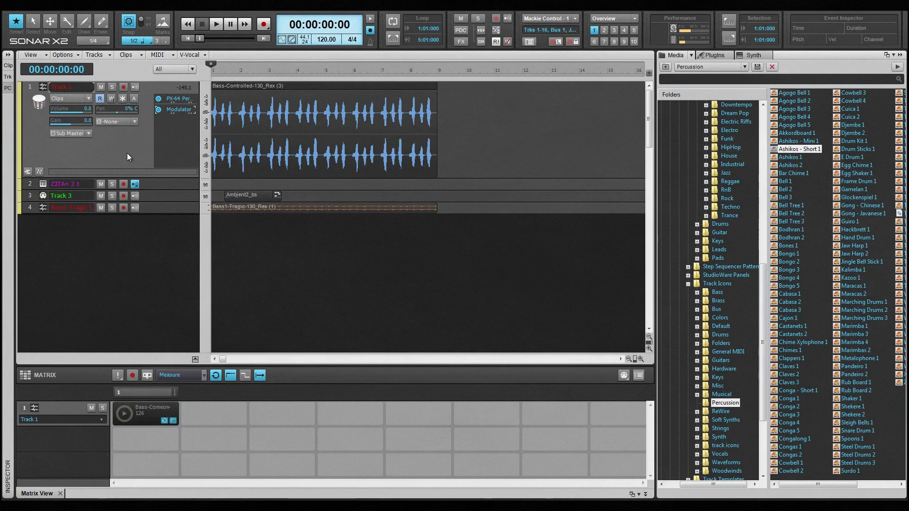
Copy the Ambient2_bs clip into the Karl MIDI location.
{"action": "left_click", "coordinate": [734, 67]}
{"action": "left_click", "coordinate": [701, 103]}
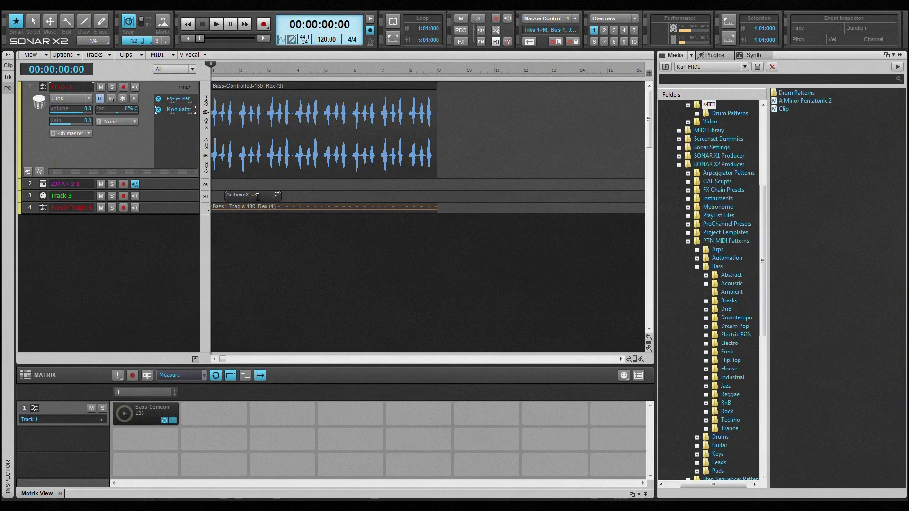
{"action": "left_click_drag", "start_coordinate": [260, 196], "coordinate": [831, 158]}
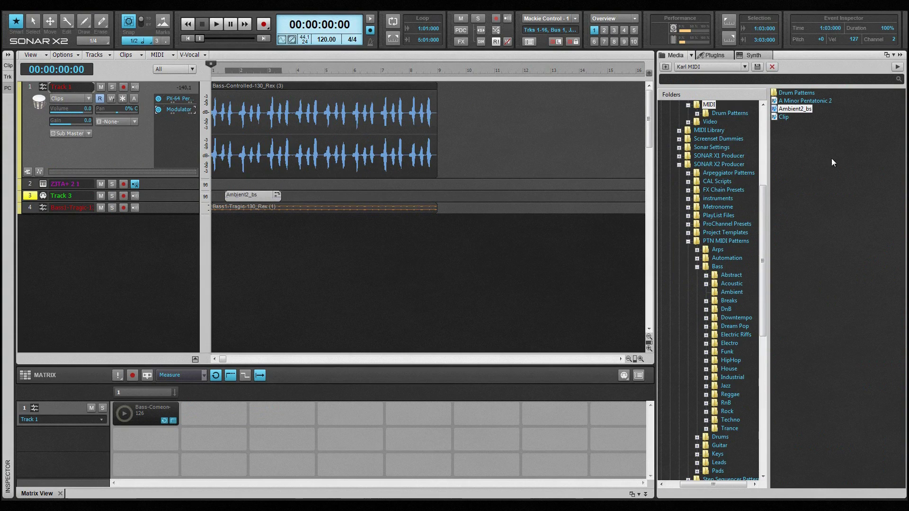
Show the Plugins tab, step through MIDI FX, Instruments and ReWire, and return to Audio FX.
{"action": "left_click", "coordinate": [721, 54]}
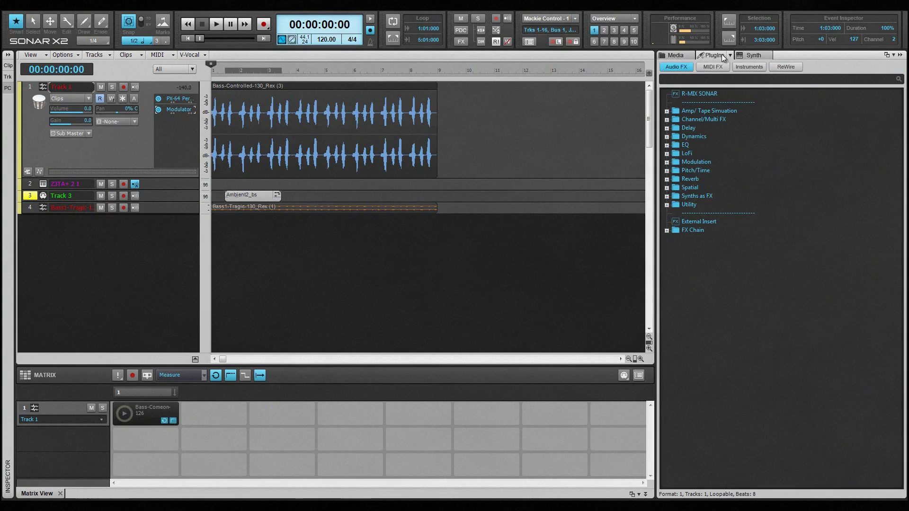
{"action": "left_click", "coordinate": [730, 55]}
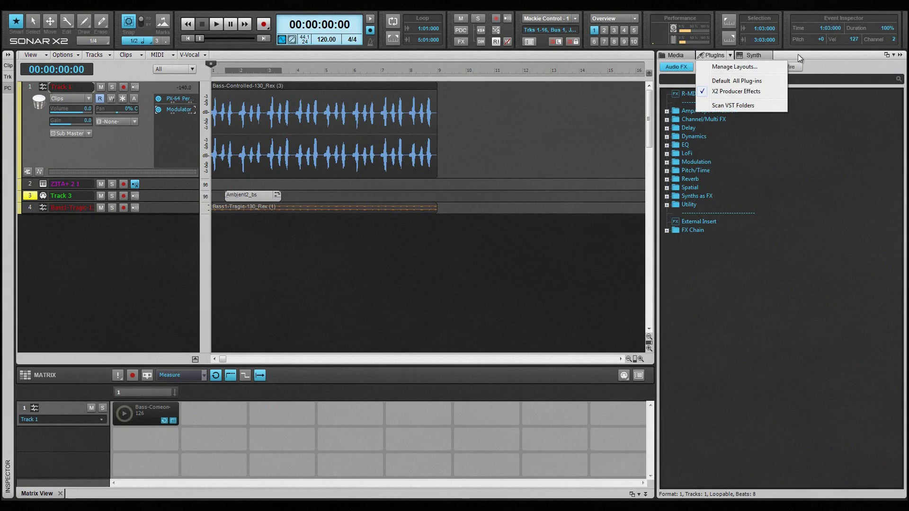
{"action": "left_click", "coordinate": [836, 69]}
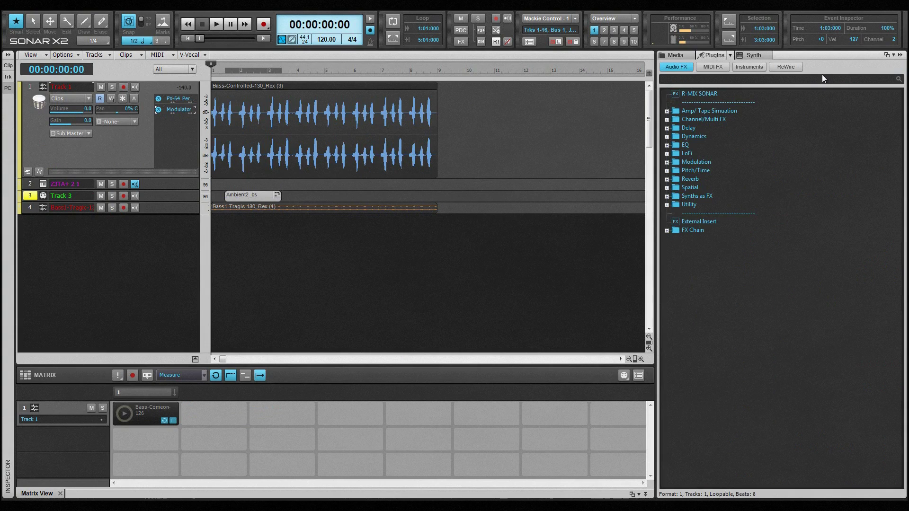
{"action": "left_click", "coordinate": [711, 67]}
{"action": "left_click", "coordinate": [749, 68]}
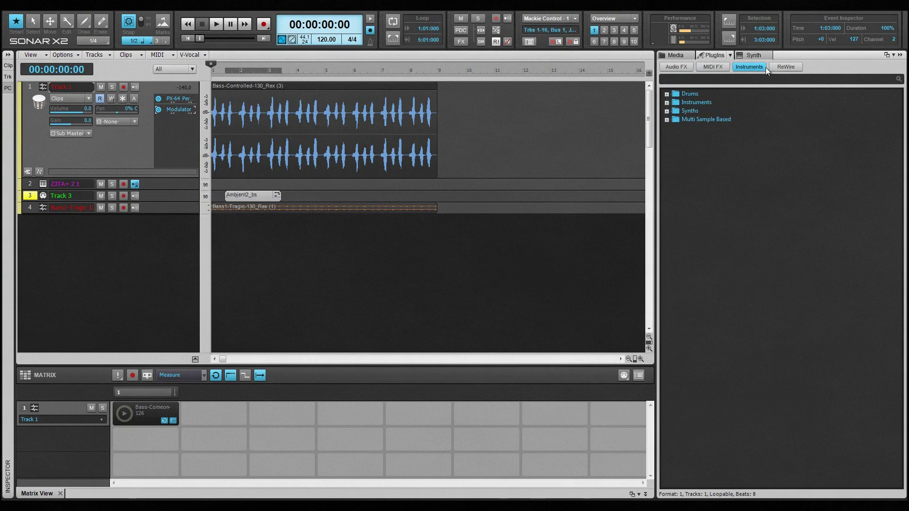
{"action": "left_click", "coordinate": [784, 67]}
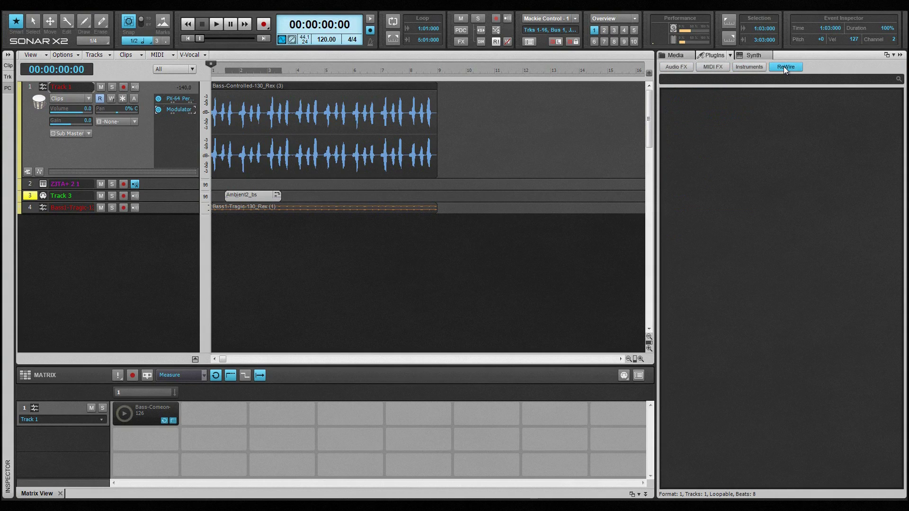
{"action": "left_click", "coordinate": [685, 70]}
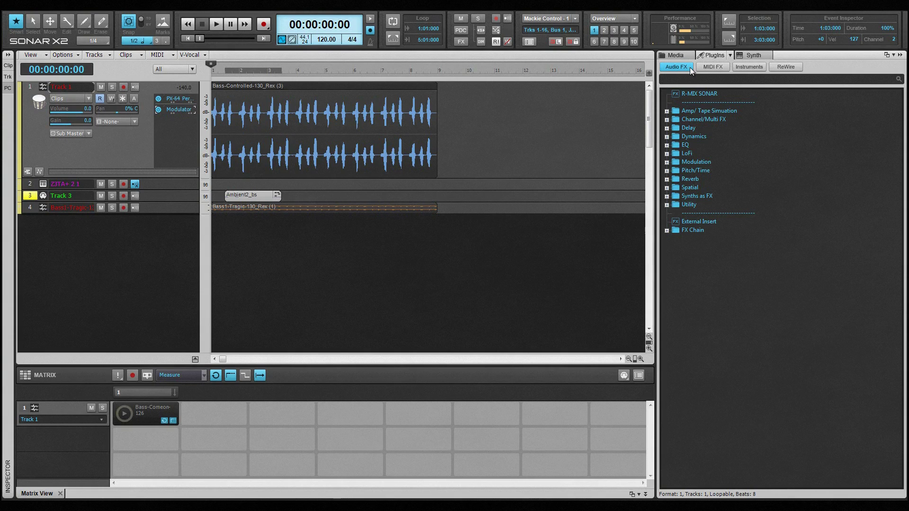
Add BREVERB 2 to Track 1's FX bin and the Quantize MIDI effect to Track 3.
{"action": "left_click", "coordinate": [667, 179]}
{"action": "left_click_drag", "start_coordinate": [714, 187], "coordinate": [175, 118]}
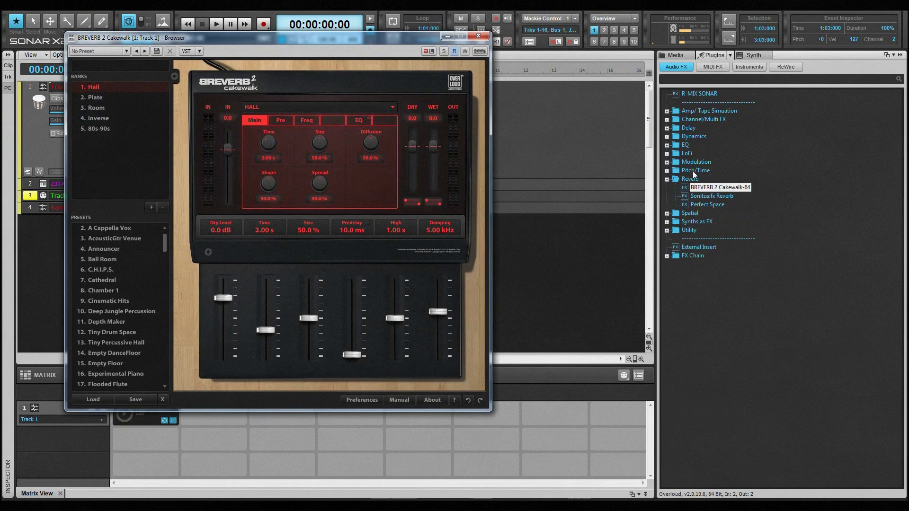
{"action": "left_click", "coordinate": [477, 37]}
{"action": "left_click", "coordinate": [713, 67]}
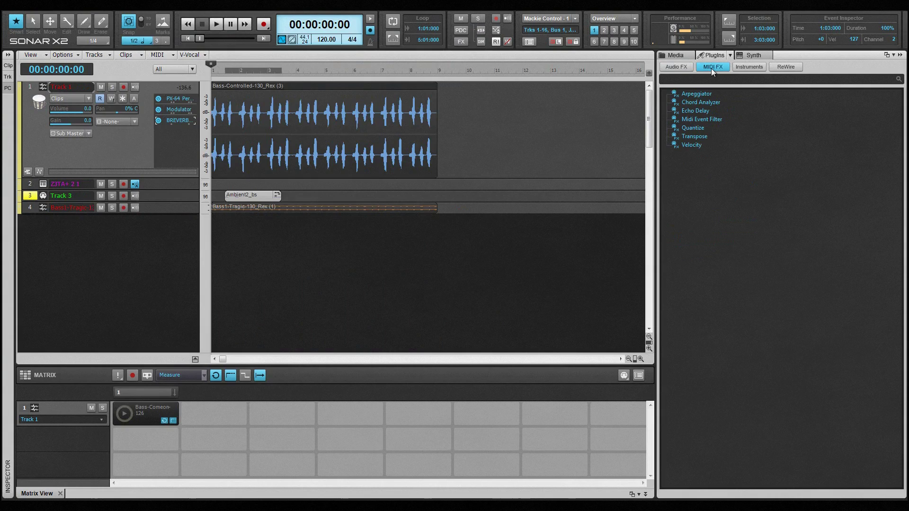
{"action": "left_click_drag", "start_coordinate": [693, 128], "coordinate": [176, 196]}
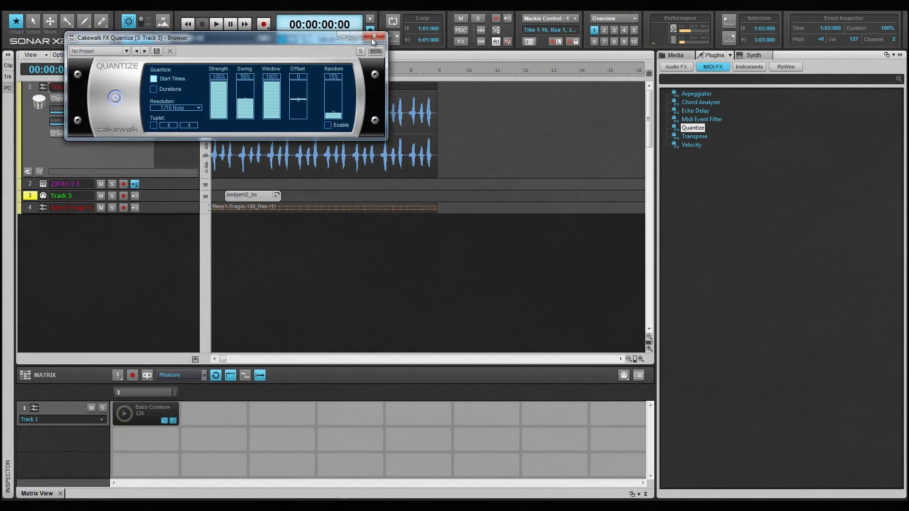
{"action": "left_click", "coordinate": [372, 37]}
Add Tempo Delay to the Bass-Controlled clip and Sonitus:fx Delay to Track 1's ProChannel.
{"action": "left_click", "coordinate": [675, 68]}
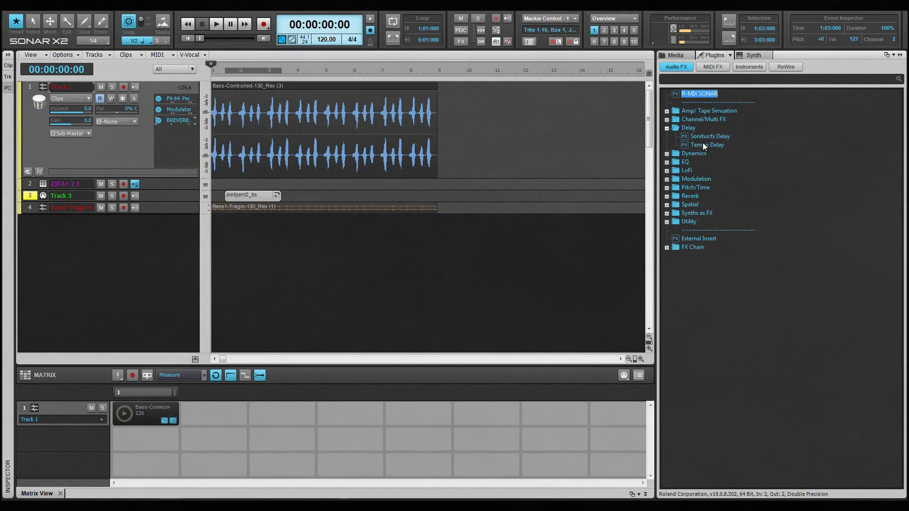
{"action": "left_click_drag", "start_coordinate": [707, 142], "coordinate": [278, 108]}
{"action": "left_click", "coordinate": [339, 36]}
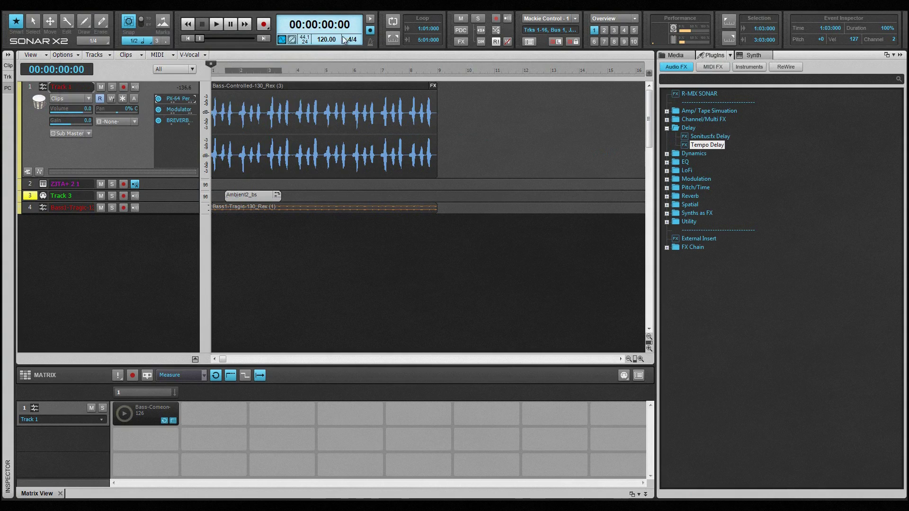
{"action": "key", "text": "i"}
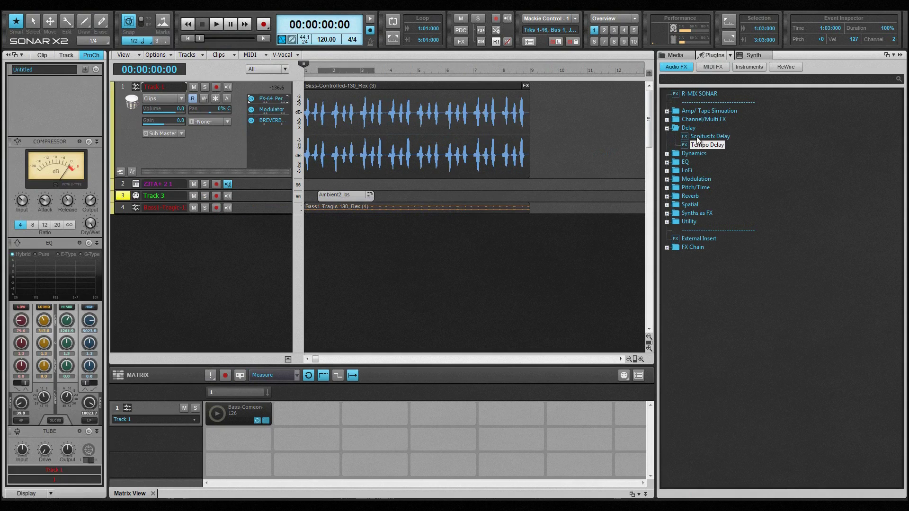
{"action": "left_click_drag", "start_coordinate": [710, 137], "coordinate": [53, 113]}
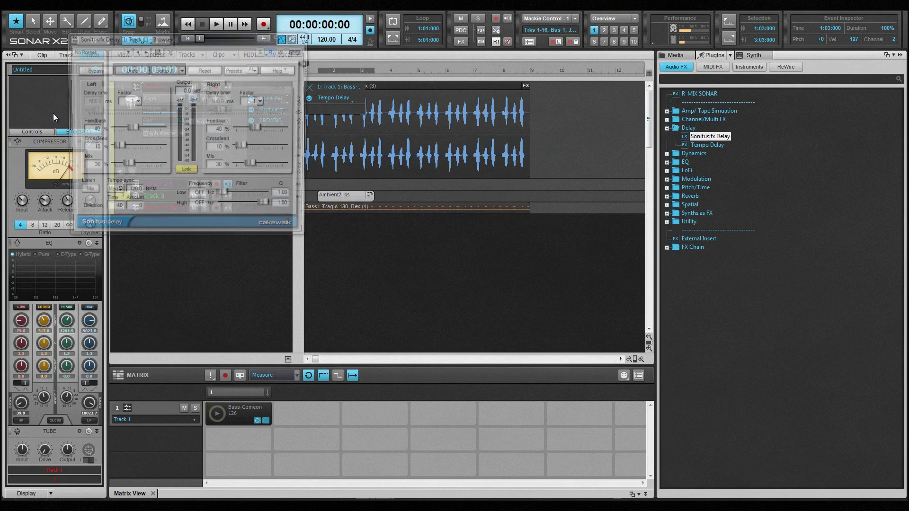
{"action": "left_click", "coordinate": [295, 36]}
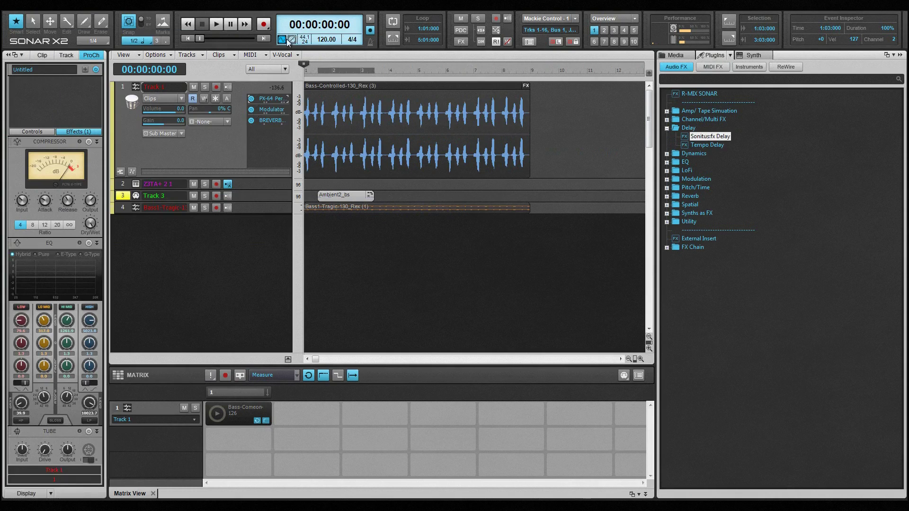
{"action": "left_click", "coordinate": [744, 67]}
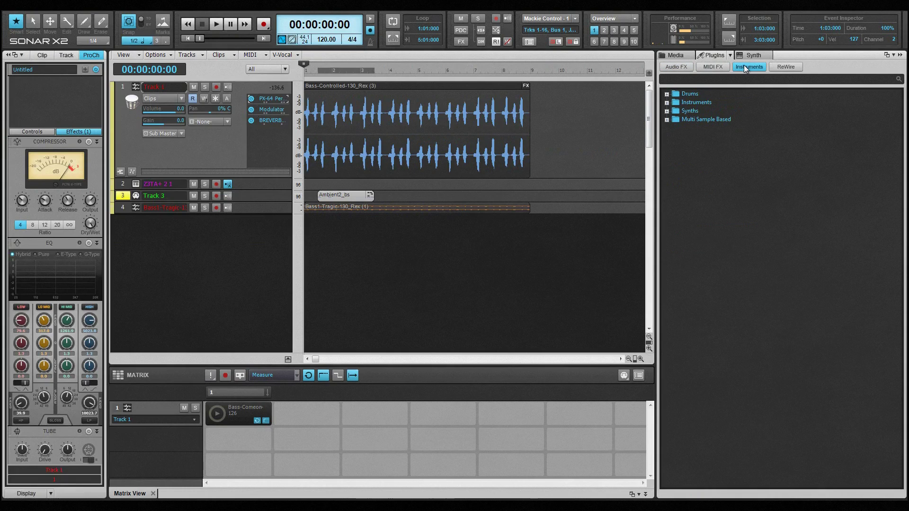
Insert Dimension Pro x64 from the Multi Sample Based instruments as new instrument track 5.
{"action": "left_click", "coordinate": [667, 119]}
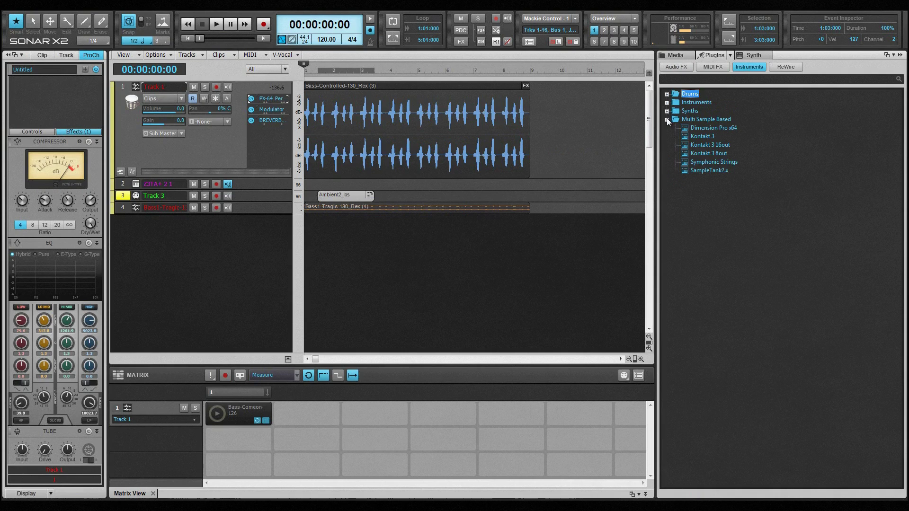
{"action": "left_click_drag", "start_coordinate": [716, 128], "coordinate": [379, 274]}
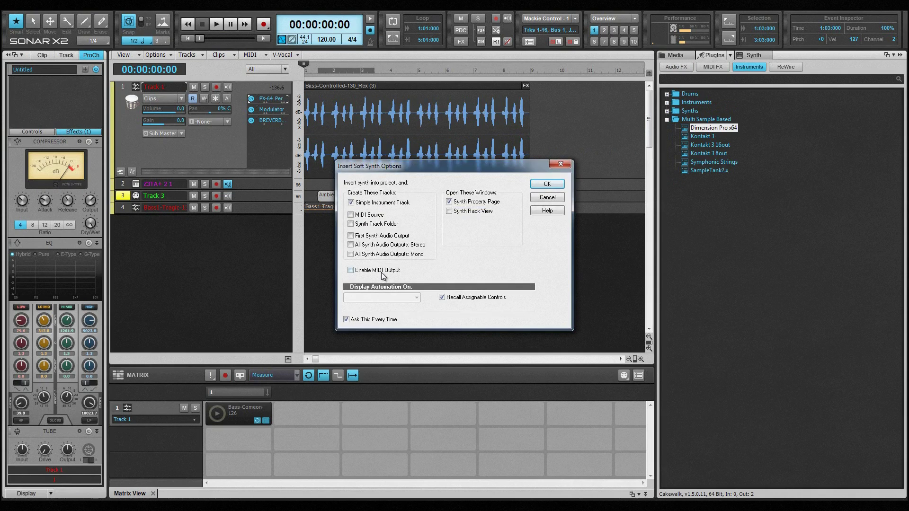
{"action": "key", "text": "Tab"}
{"action": "left_click", "coordinate": [547, 184]}
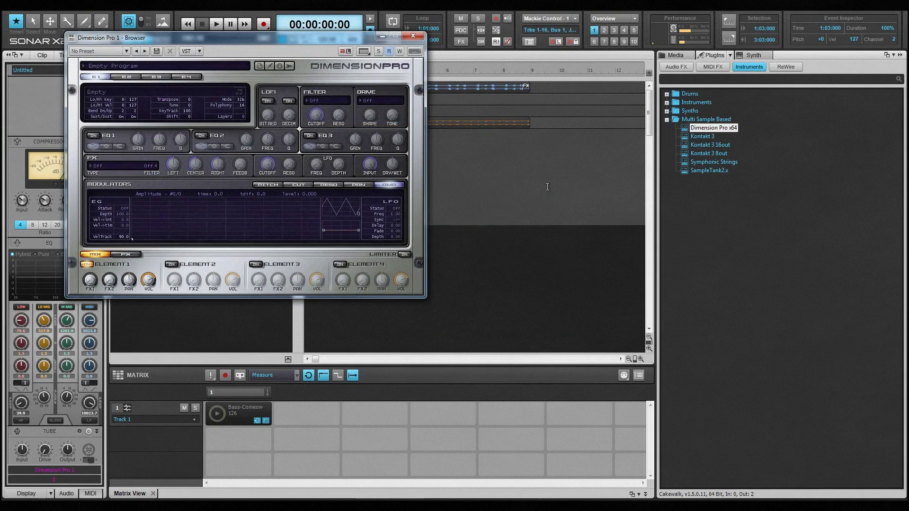
{"action": "left_click", "coordinate": [415, 37]}
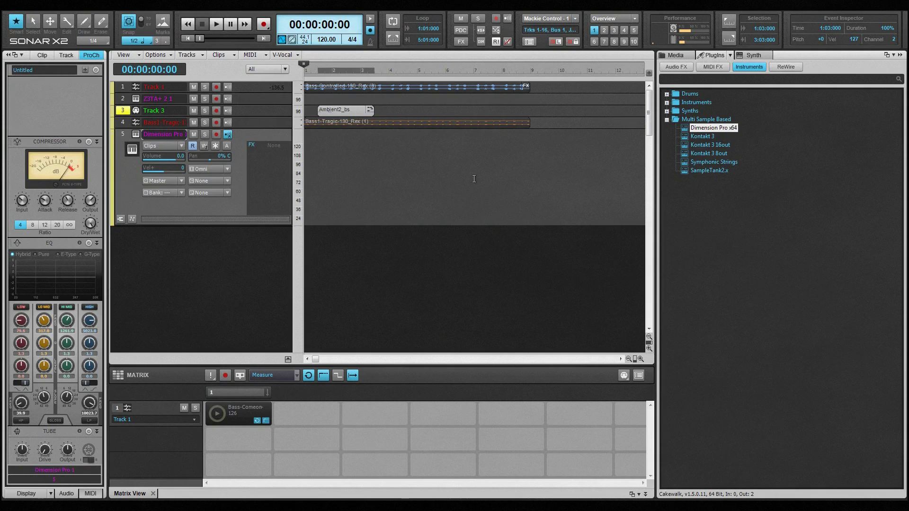
Show the Synth rack with Cakewalk TTS-1 1, Z3TA+ 2 1 and Dimension Pro 1, selecting entries.
{"action": "left_click", "coordinate": [757, 56]}
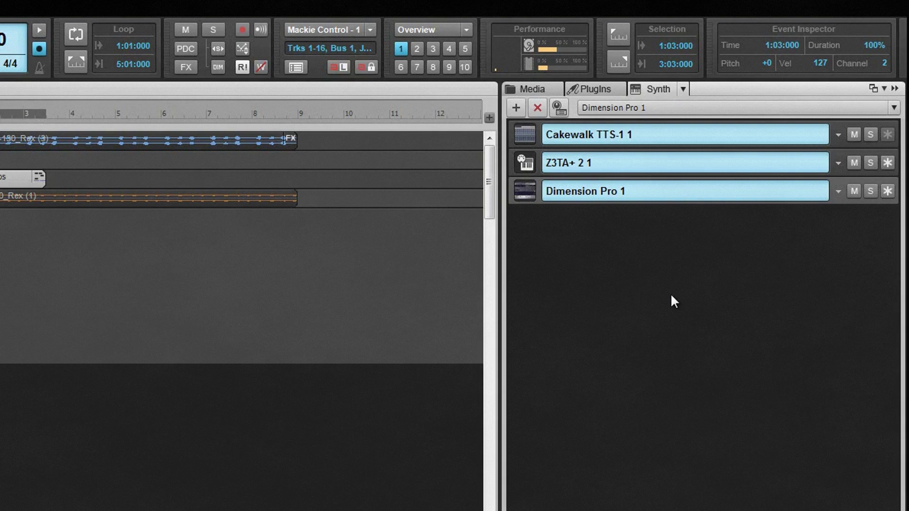
{"action": "left_click", "coordinate": [591, 164]}
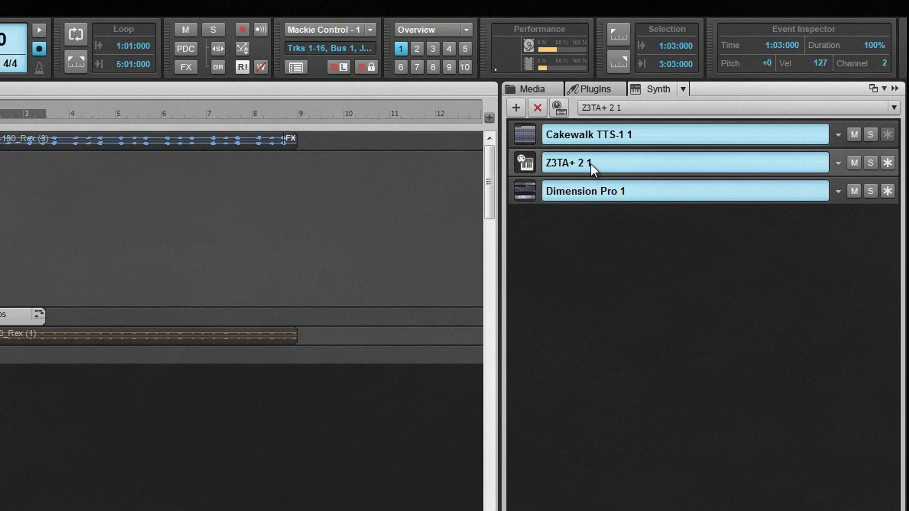
{"action": "left_click", "coordinate": [586, 190]}
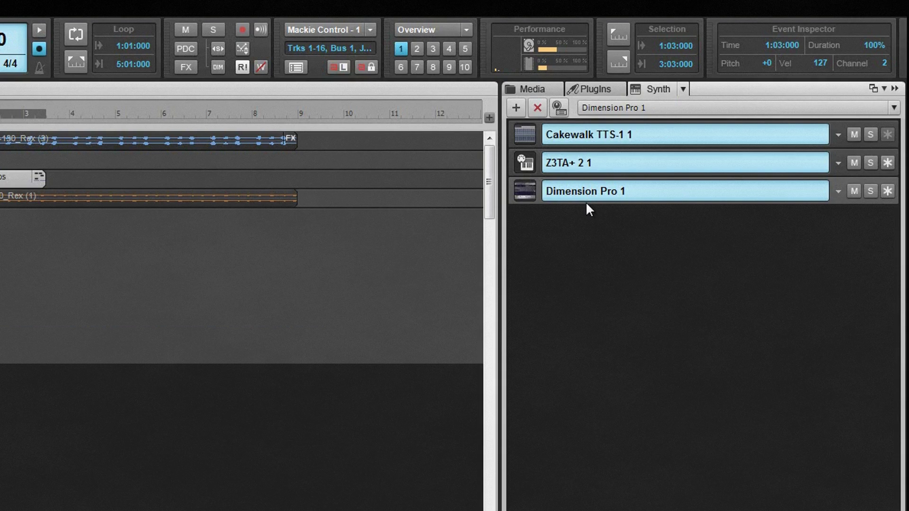
{"action": "left_click", "coordinate": [683, 89]}
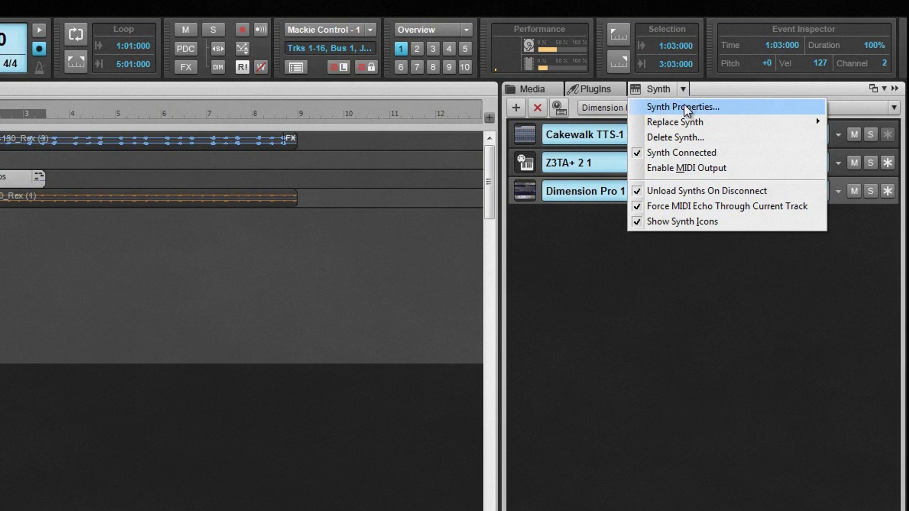
{"action": "left_click", "coordinate": [683, 107]}
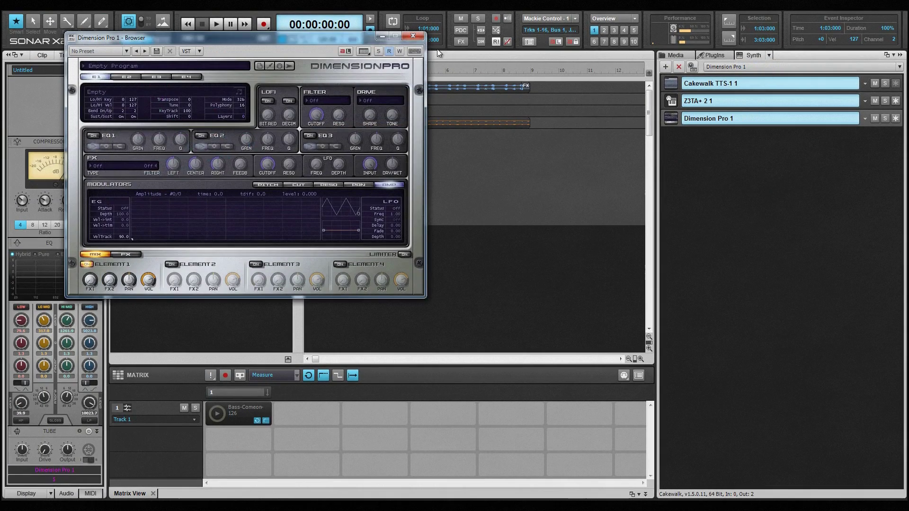
{"action": "left_click", "coordinate": [413, 36]}
{"action": "left_click", "coordinate": [769, 55]}
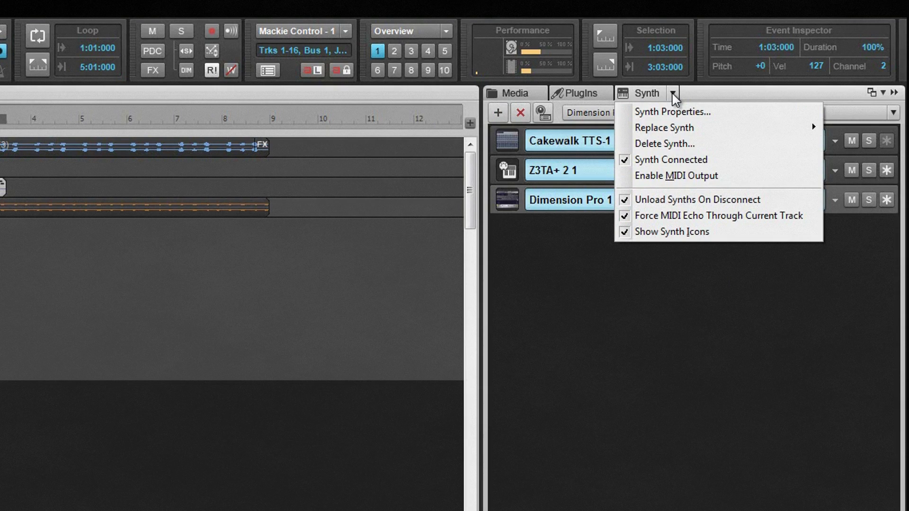
{"action": "left_click", "coordinate": [672, 94]}
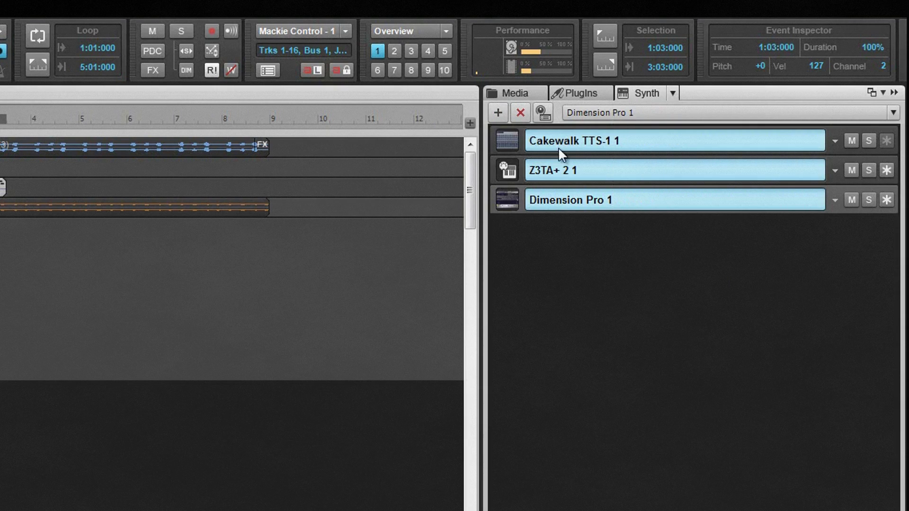
Replace Z3TA+ 2 1 with Rapture via Replace Synth, then turn off Show Synth Icons.
{"action": "left_click", "coordinate": [513, 166]}
{"action": "left_click", "coordinate": [673, 93]}
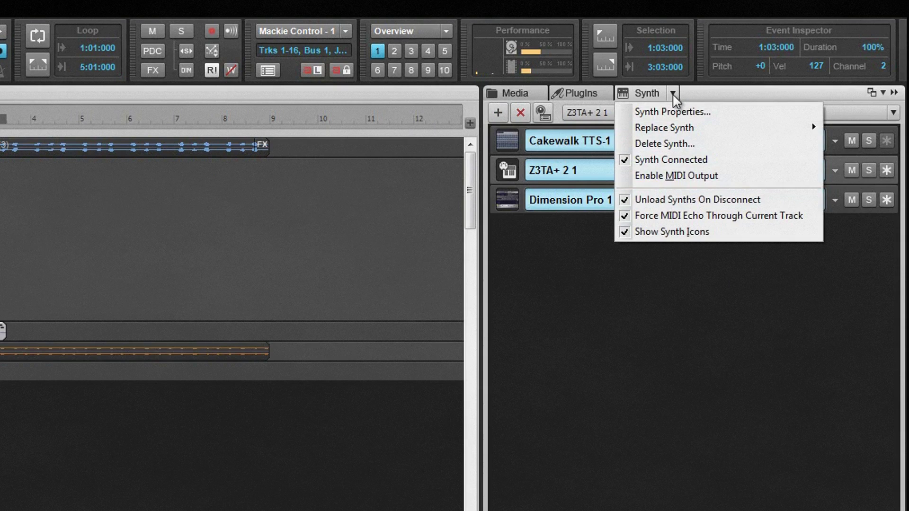
{"action": "mouse_move", "coordinate": [677, 127]}
{"action": "left_click", "coordinate": [524, 304]}
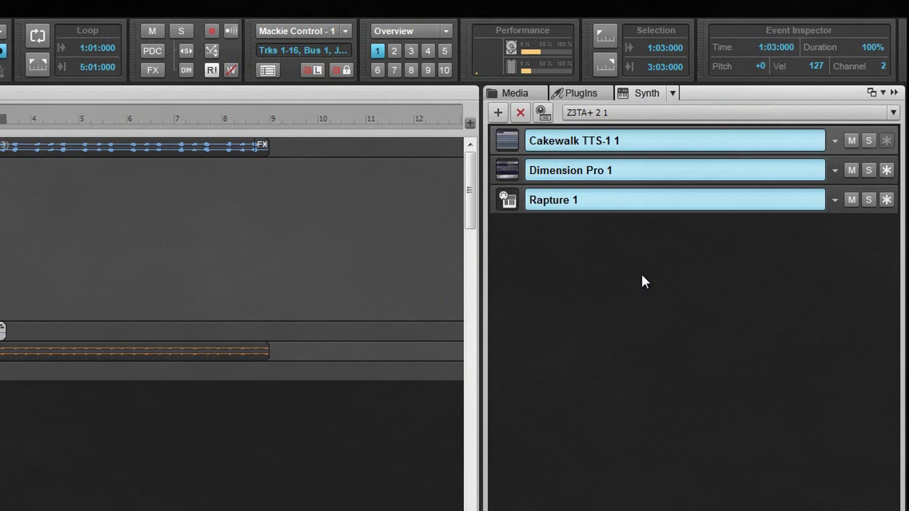
{"action": "left_click", "coordinate": [672, 94]}
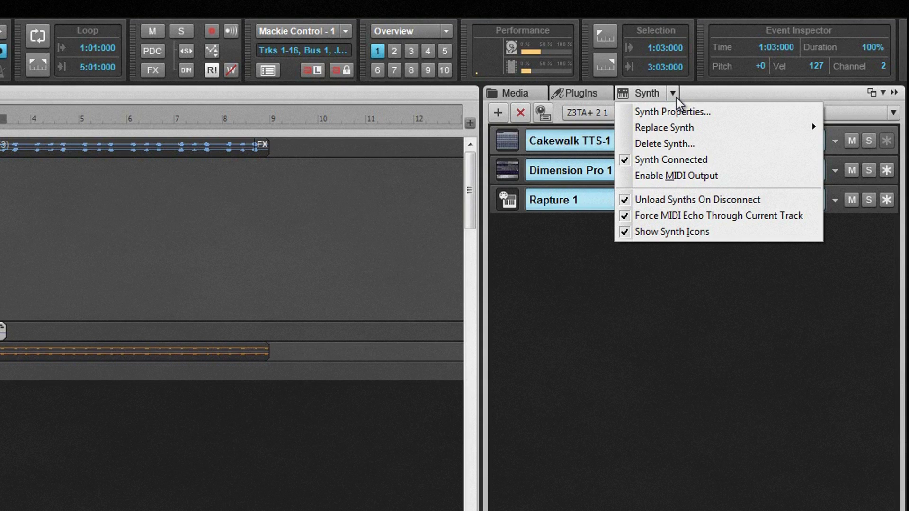
{"action": "left_click", "coordinate": [671, 232]}
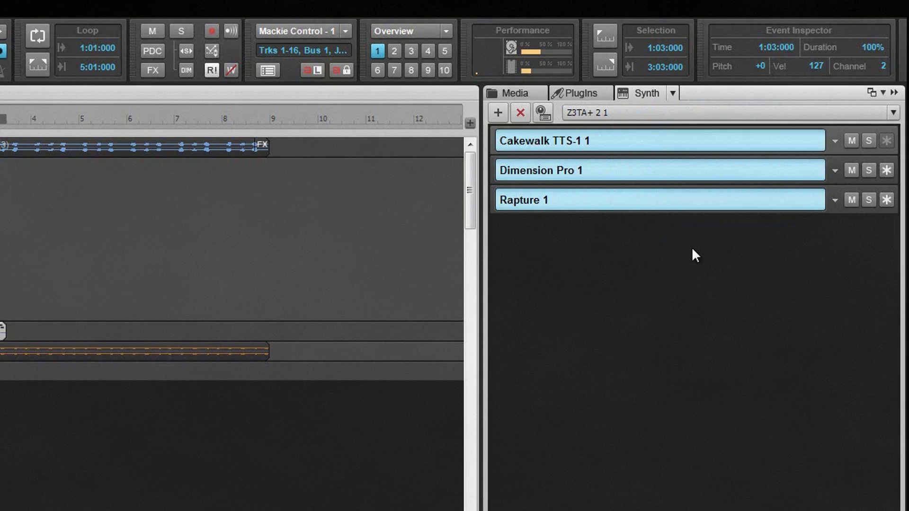
Delete Cakewalk TTS-1 1 from the rack and review the synth's All Tracks input list.
{"action": "left_click", "coordinate": [520, 113]}
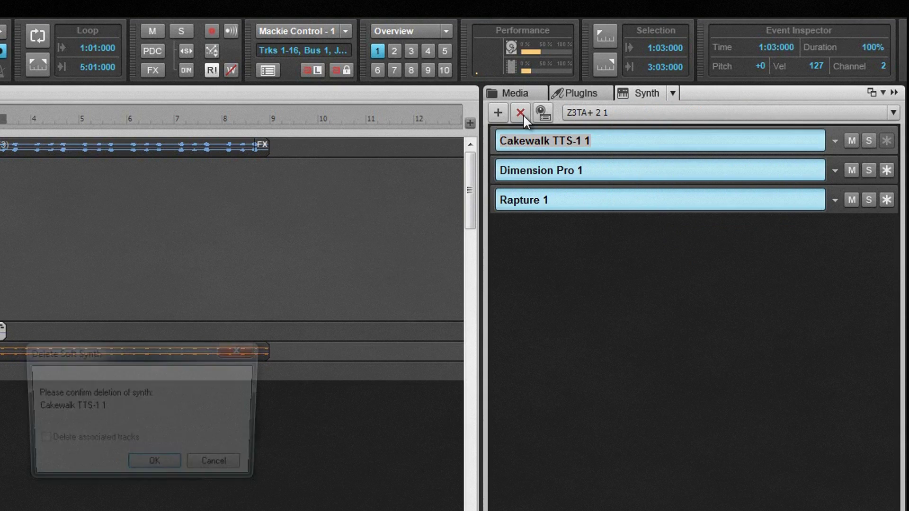
{"action": "left_click", "coordinate": [169, 468]}
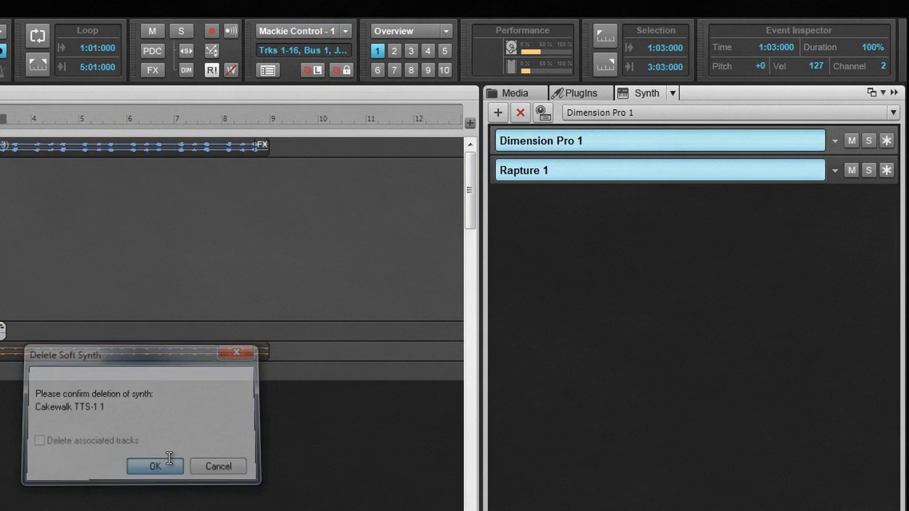
{"action": "left_click", "coordinate": [893, 114]}
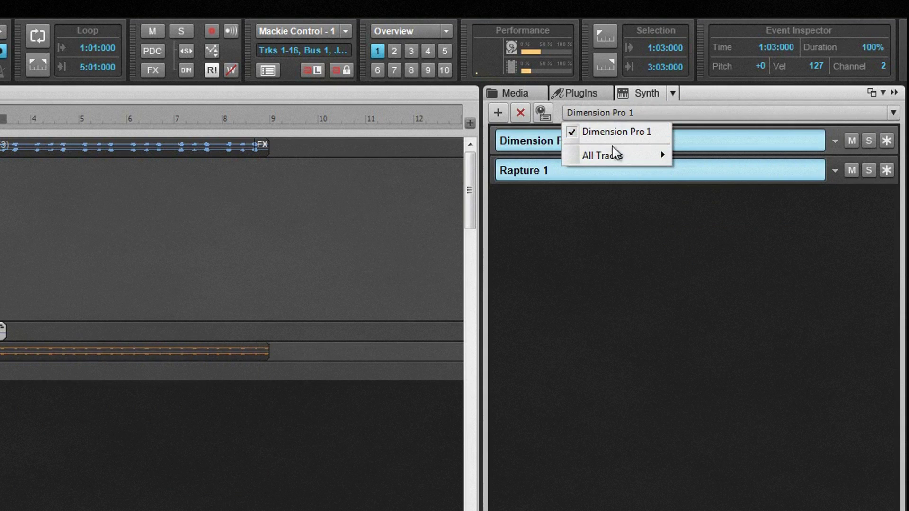
{"action": "mouse_move", "coordinate": [608, 153]}
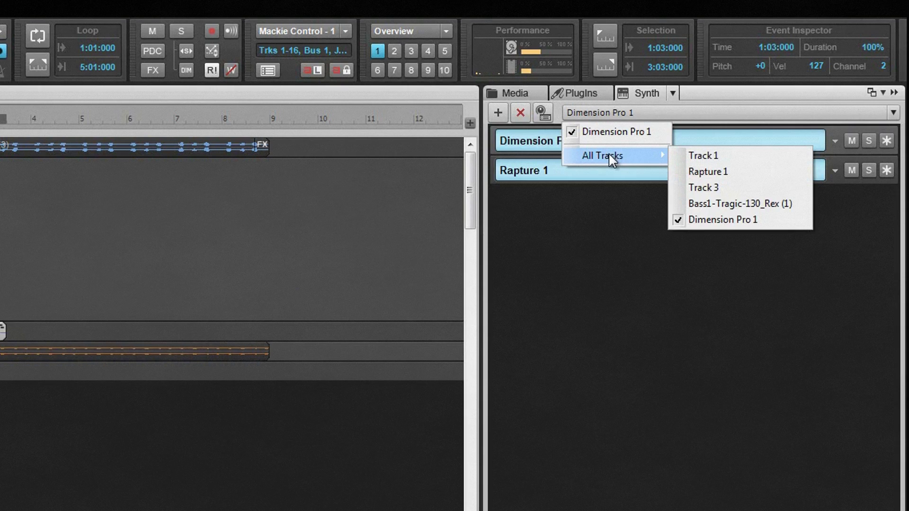
{"action": "left_click", "coordinate": [591, 261]}
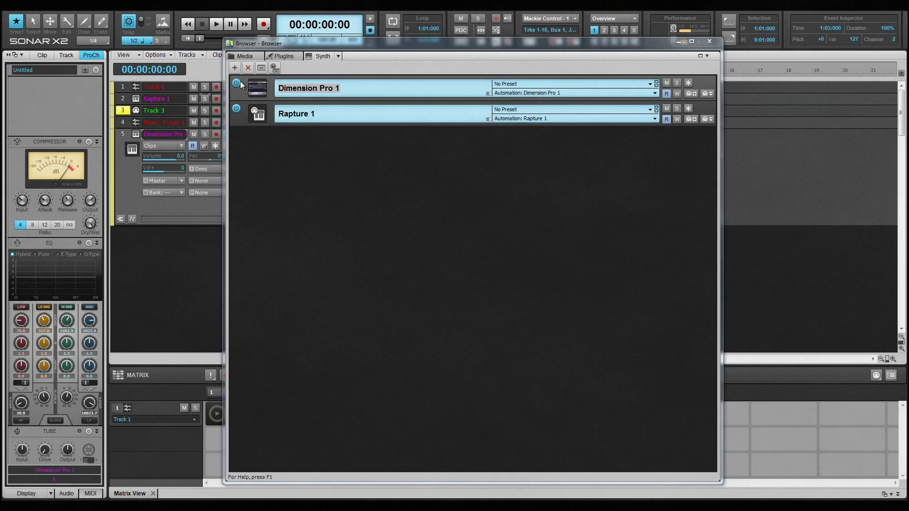
Toggle Dimension Pro 1's power off and back on, then view its context actions.
{"action": "left_click", "coordinate": [237, 84]}
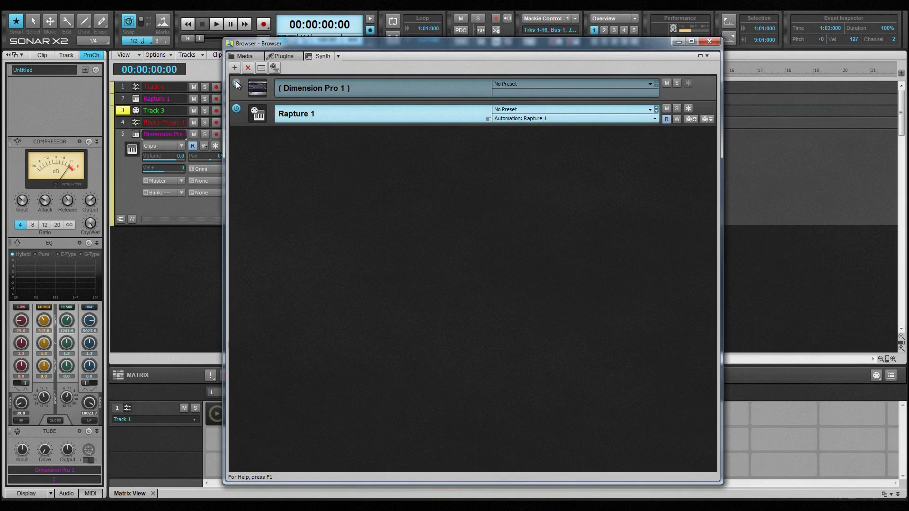
{"action": "left_click", "coordinate": [236, 83]}
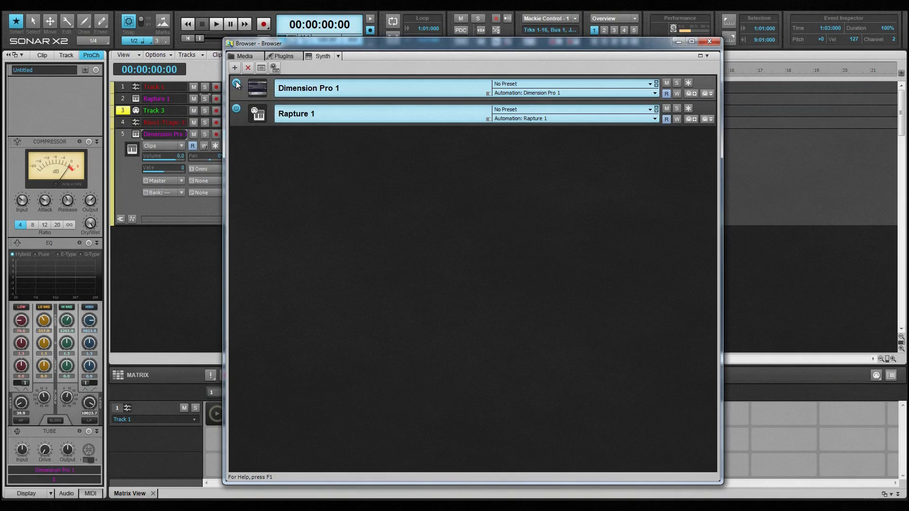
{"action": "right_click", "coordinate": [263, 91]}
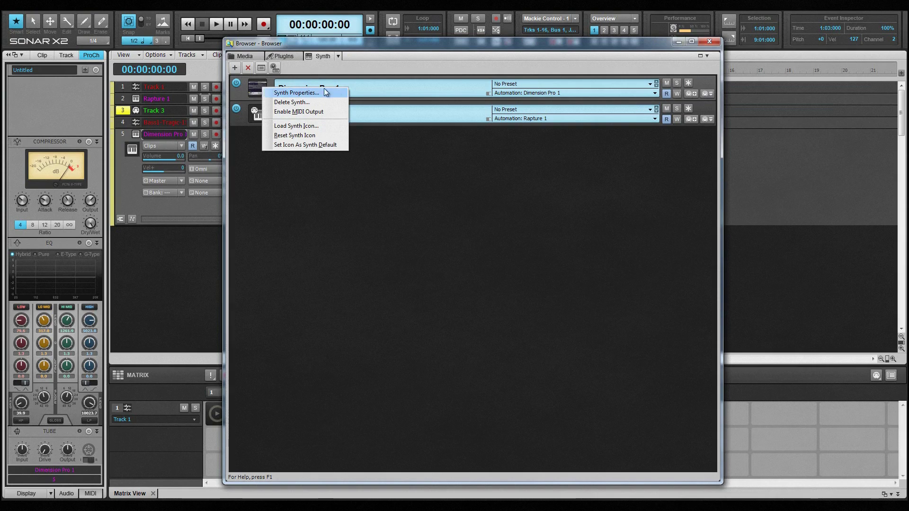
{"action": "left_click", "coordinate": [377, 88]}
Rename the Dimension Pro 1 synth to 'Guitar', making it Guitar 1.
{"action": "double_click", "coordinate": [325, 88]}
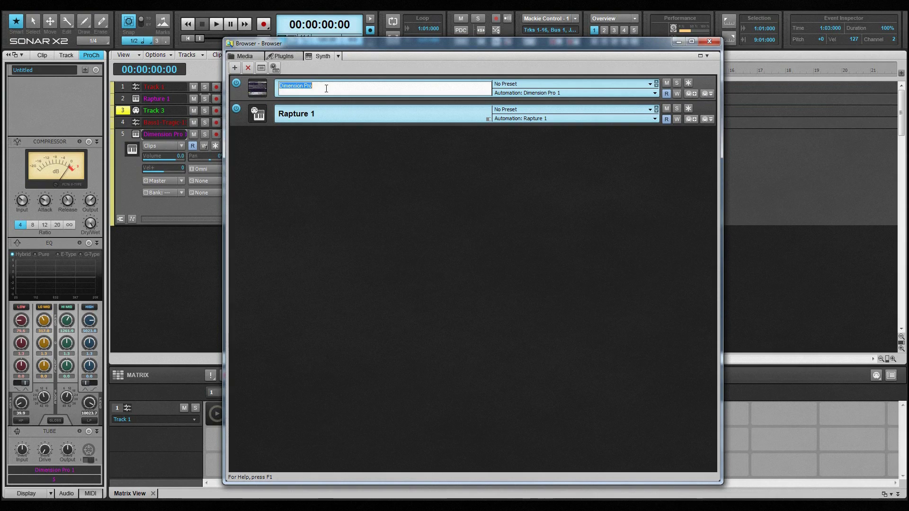
{"action": "type", "text": "Guitar"}
{"action": "key", "text": "Return"}
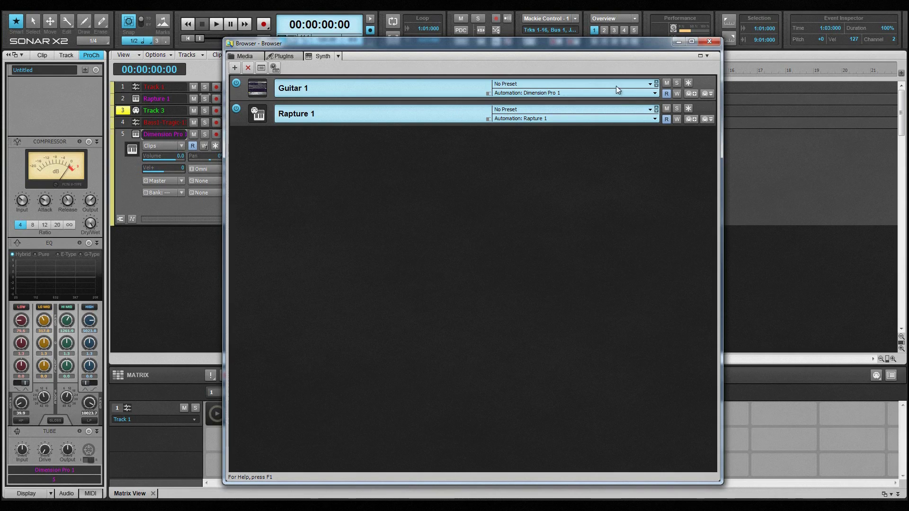
Check Guitar 1's automation track list unchanged, then mute Guitar 1.
{"action": "left_click", "coordinate": [655, 93]}
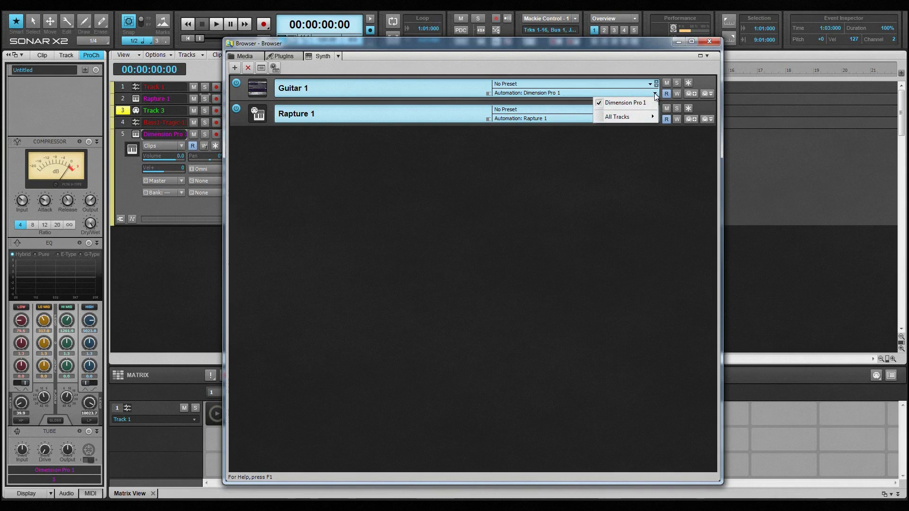
{"action": "mouse_move", "coordinate": [641, 116]}
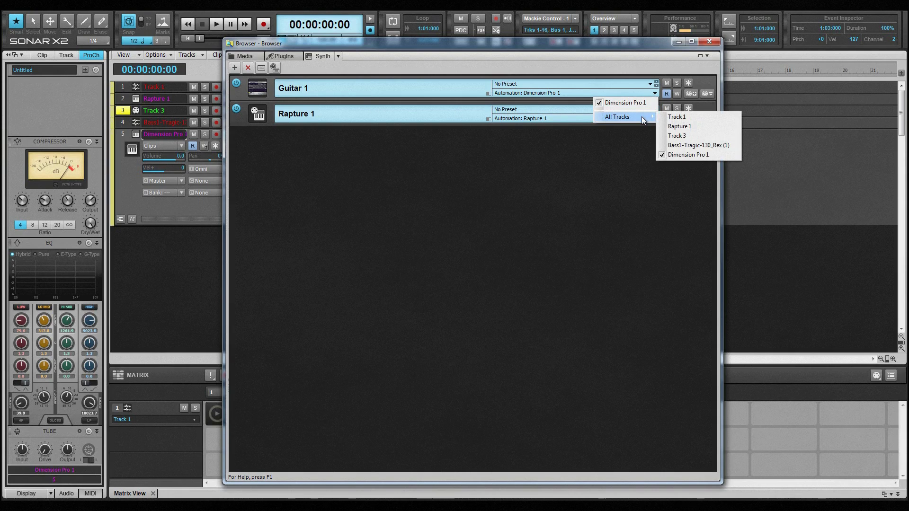
{"action": "left_click", "coordinate": [622, 162]}
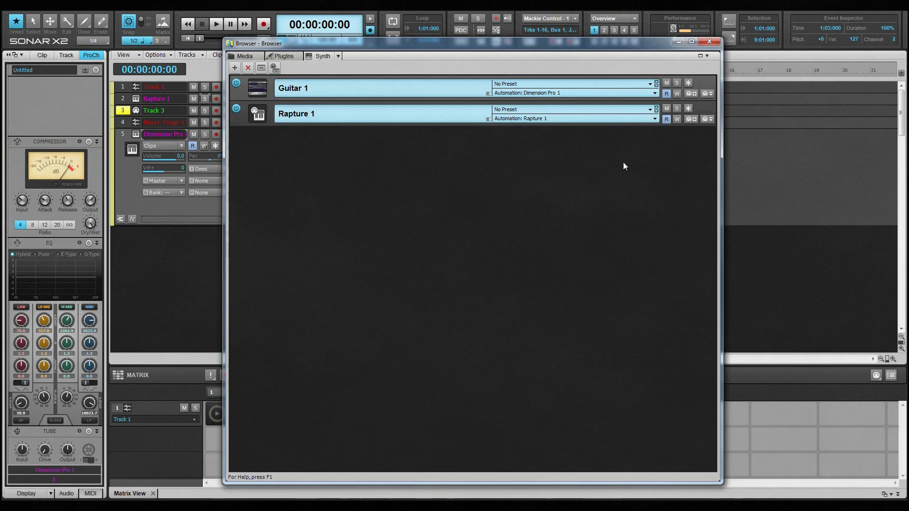
{"action": "left_click", "coordinate": [665, 82]}
Solo Guitar 1, open and close its Dimension Pro interface, and expand then collapse its control strip.
{"action": "left_click", "coordinate": [676, 83]}
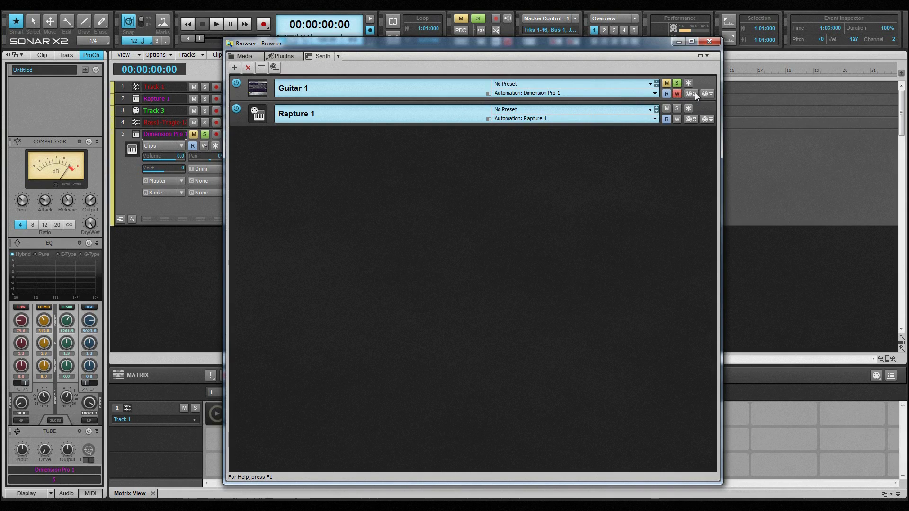
{"action": "left_click", "coordinate": [696, 93]}
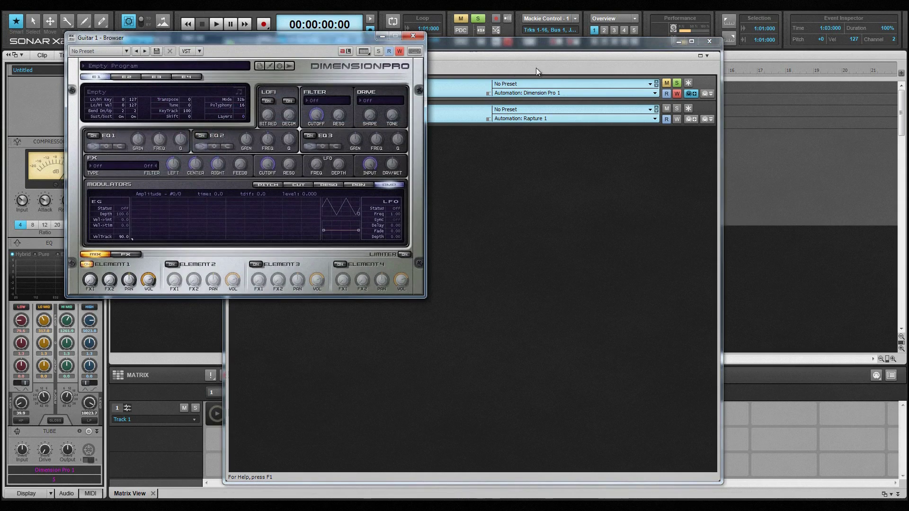
{"action": "left_click", "coordinate": [418, 37]}
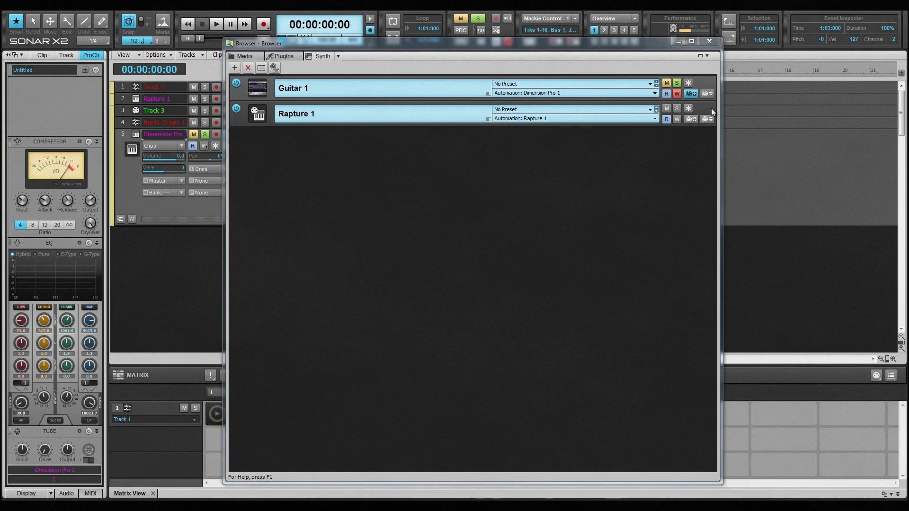
{"action": "left_click", "coordinate": [710, 94]}
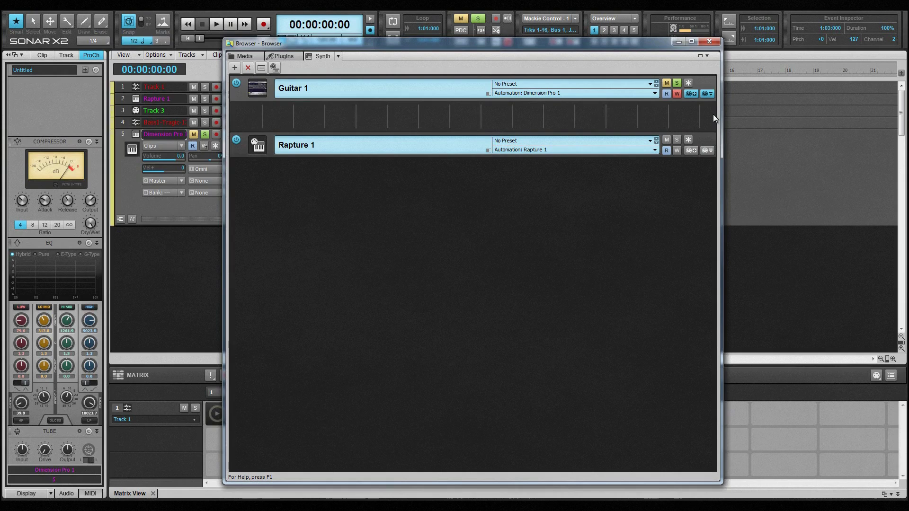
{"action": "left_click", "coordinate": [710, 94]}
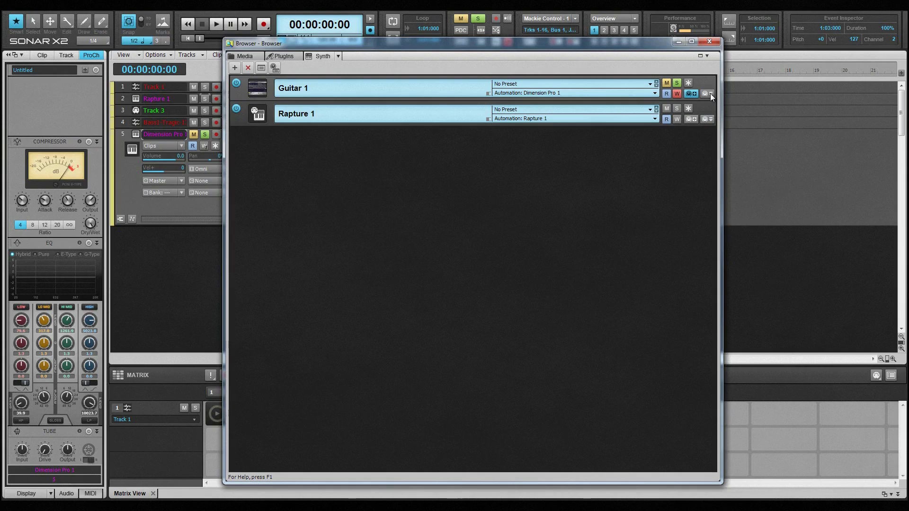